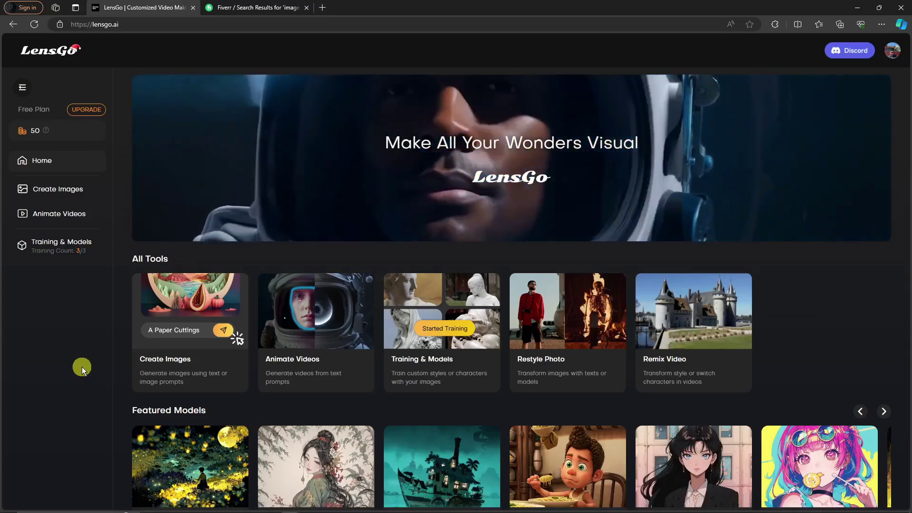
Step: Scroll through the Create Images page to review the generation options
scroll(778, 336, down, 4)
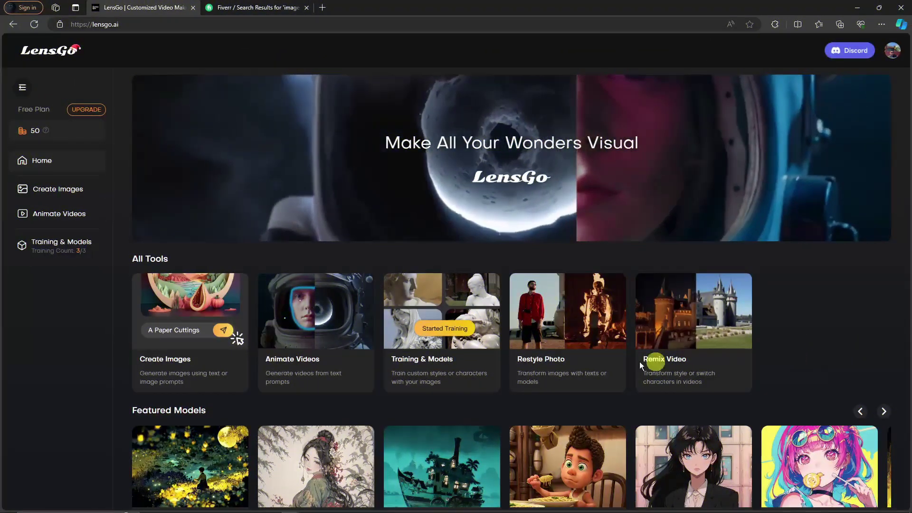
scroll(568, 344, down, 3)
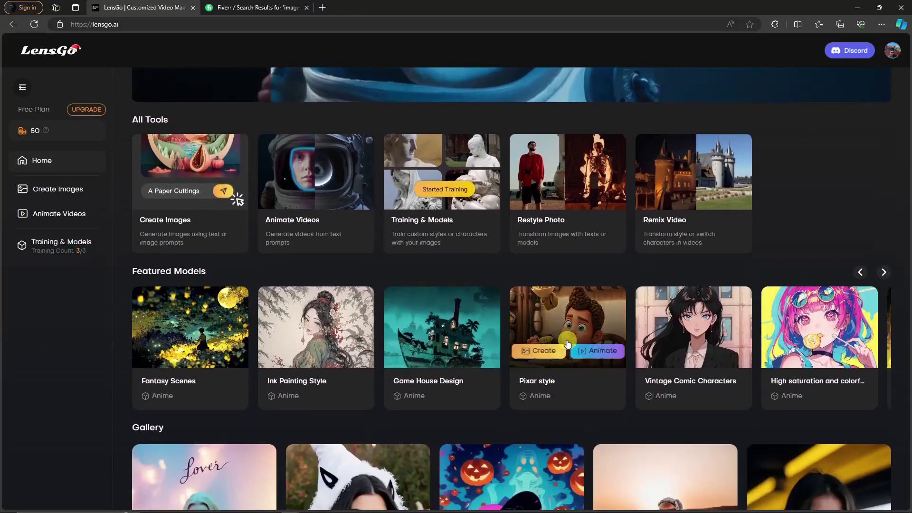
scroll(569, 344, down, 3)
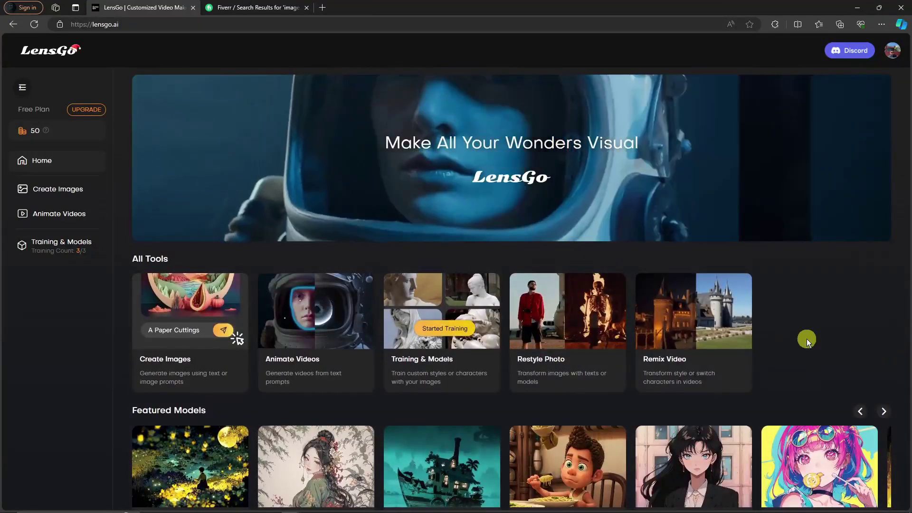
scroll(807, 339, down, 3)
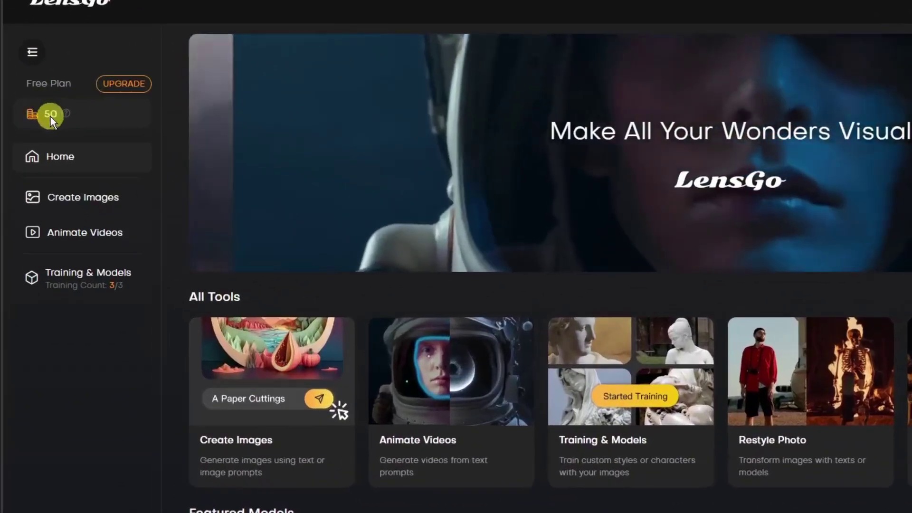
mouse_move(64, 116)
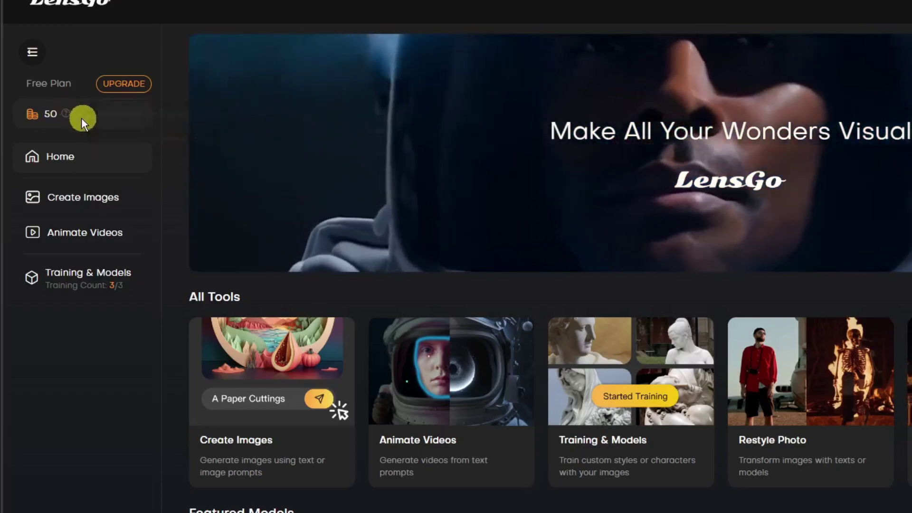
scroll(371, 418, down, 10)
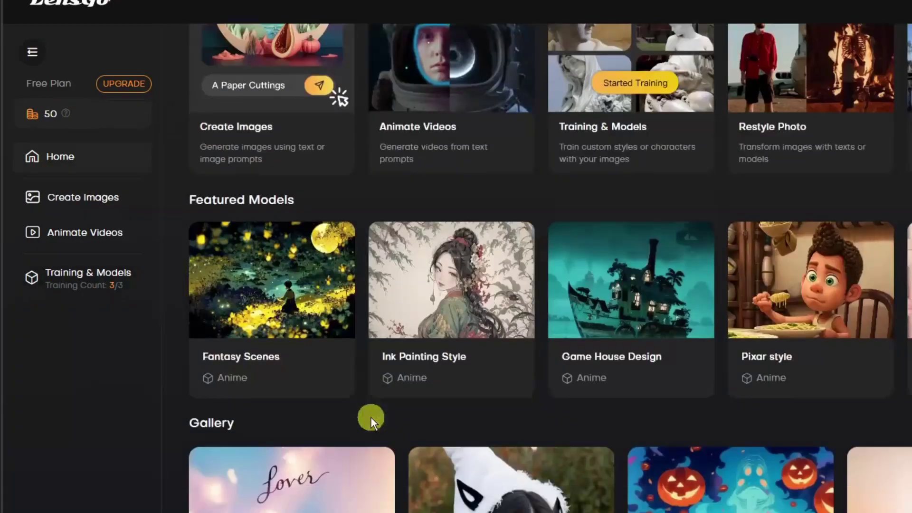
scroll(371, 422, up, 10)
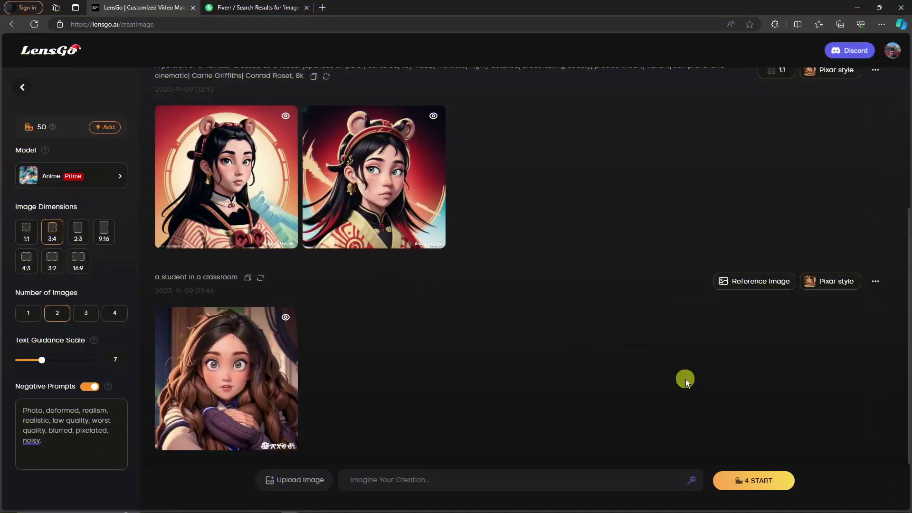
scroll(687, 377, up, 5)
scroll(687, 368, down, 5)
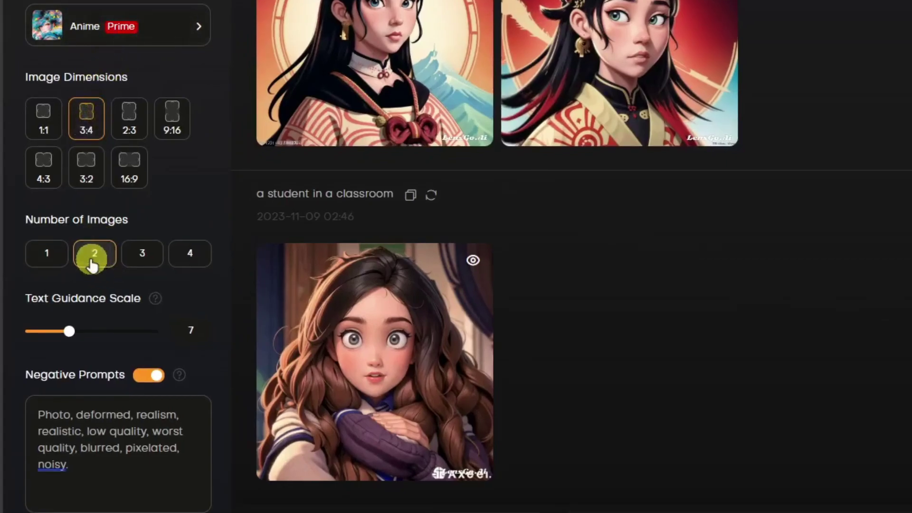
Step: Switch negative prompts on and append ' noisy, pixelated, blurry' after 'worst quality,'
mouse_move(157, 303)
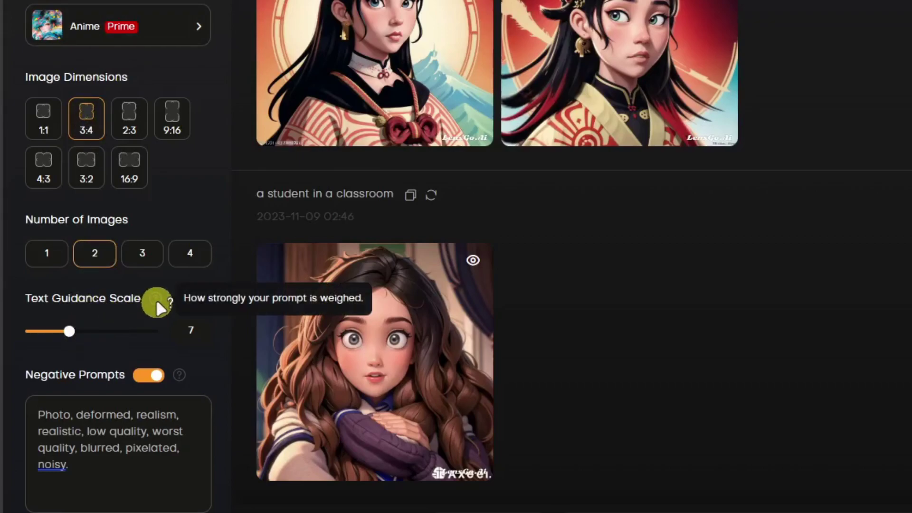
click(152, 375)
click(152, 376)
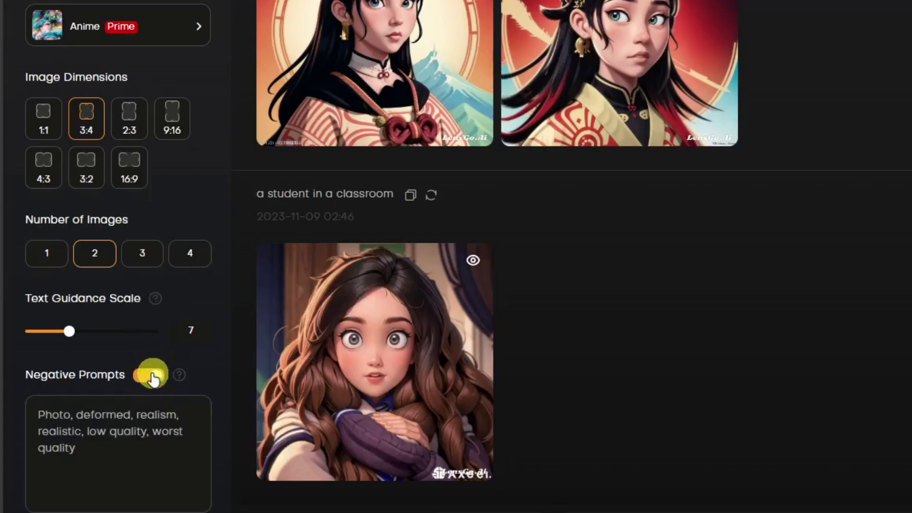
click(142, 484)
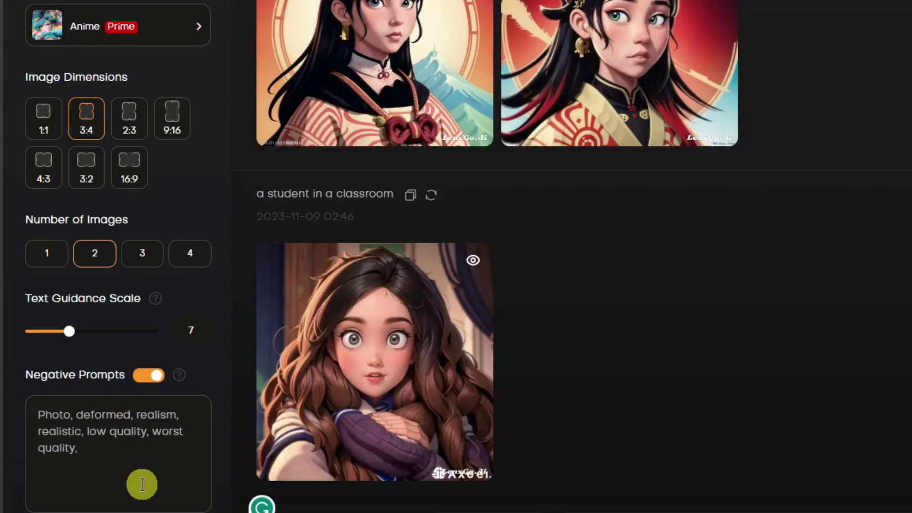
text(noisy, pie)
key(BackSpace)
text(x)
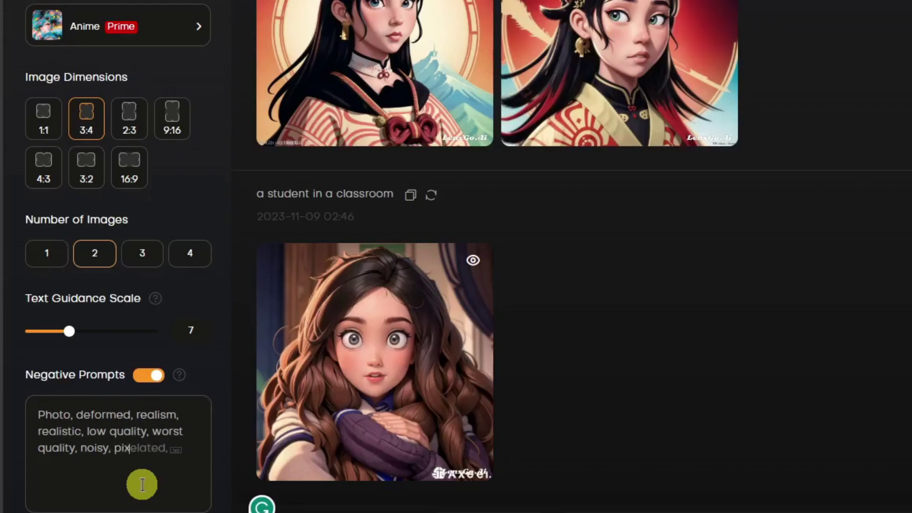
text(elated, blurr)
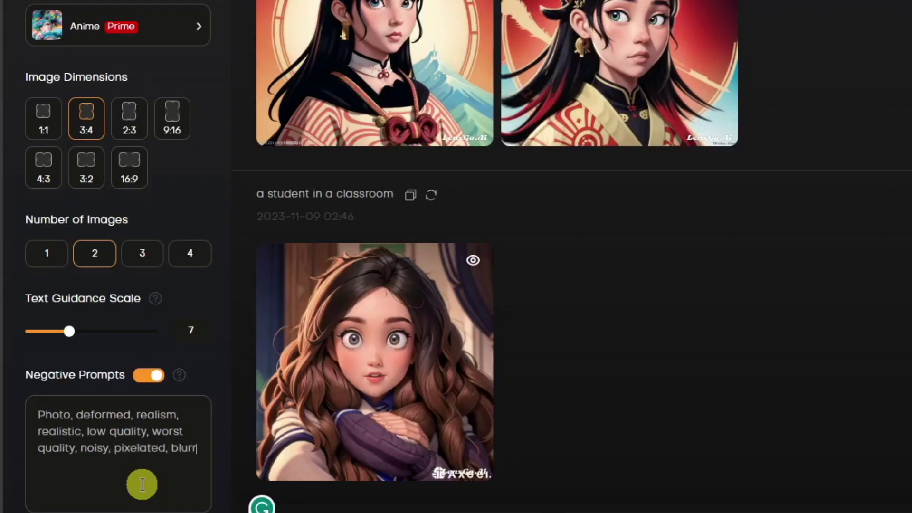
text(y.)
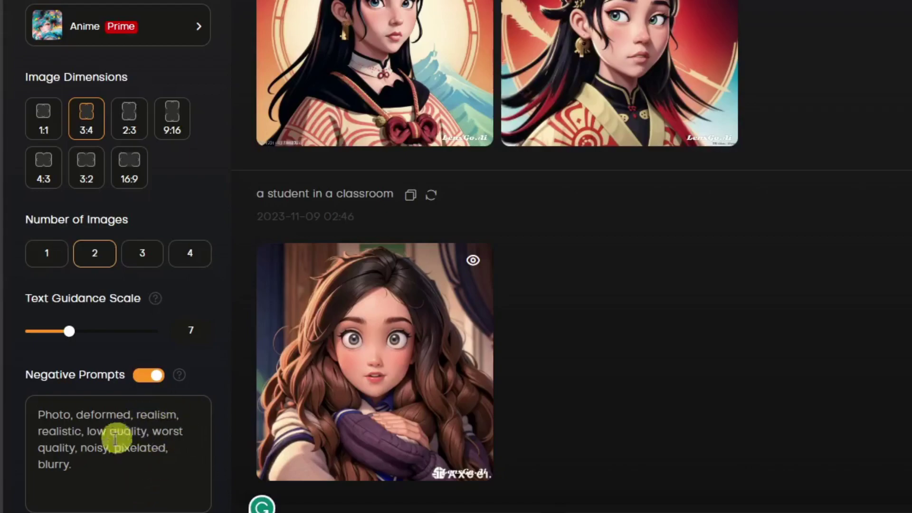
scroll(705, 272, up, 5)
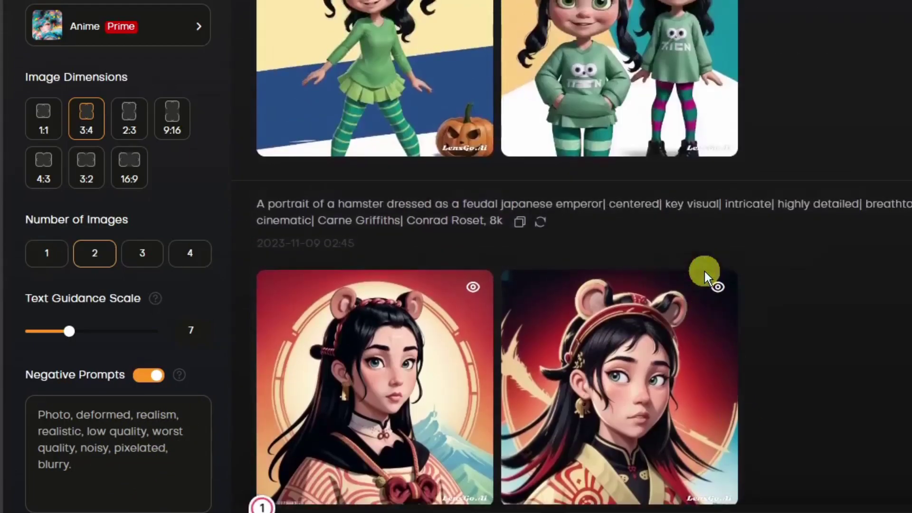
scroll(713, 276, down, 5)
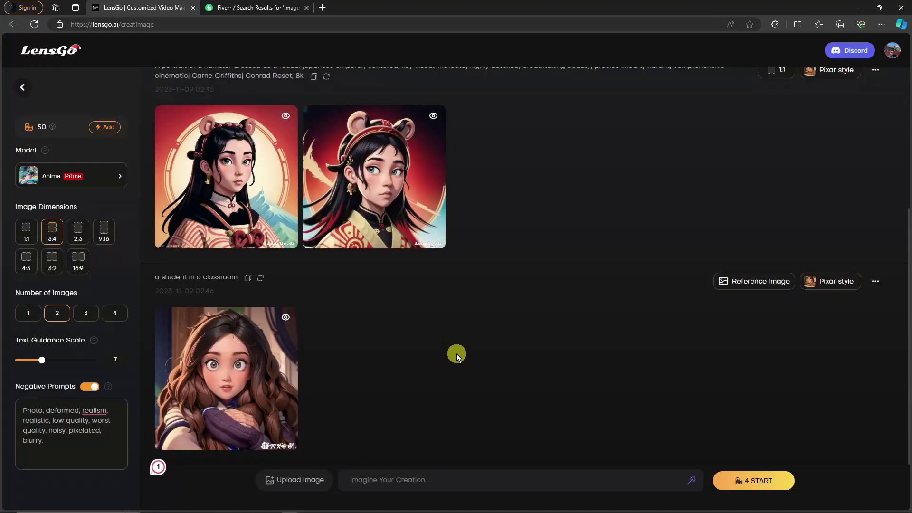
Step: Launch HitPaw Photo AI from the taskbar and shift its window slightly right
mouse_move(391, 507)
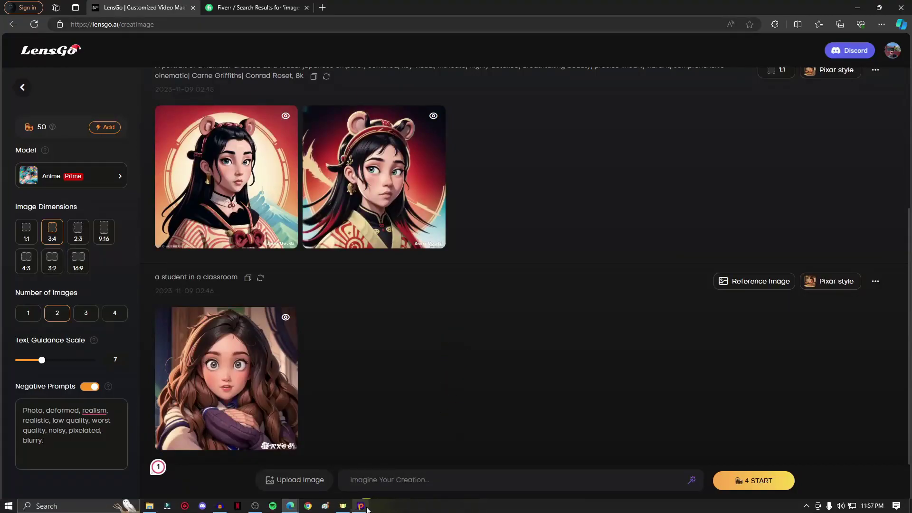
click(361, 506)
drag(508, 97, 537, 100)
Step: Preview the AI Generator, Remove BG and Object Removal features, ending on AI Enhancer
click(232, 146)
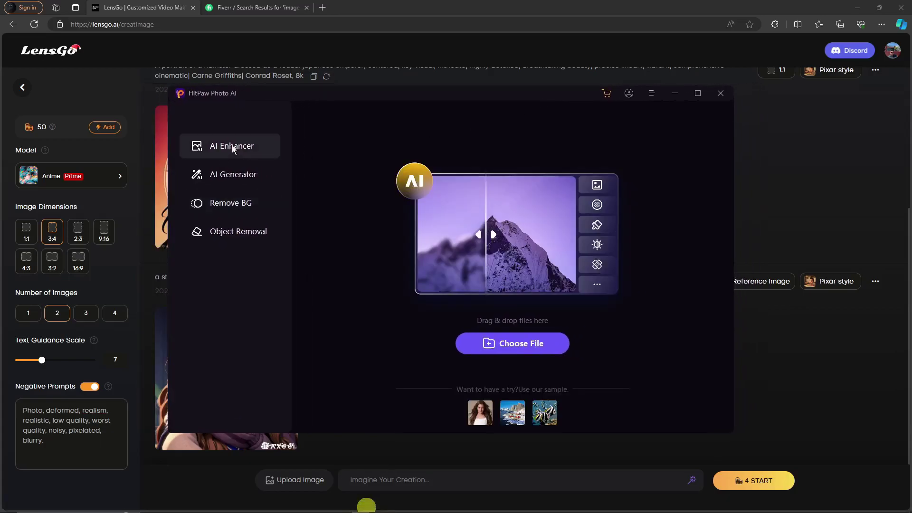
click(236, 174)
click(239, 203)
click(245, 233)
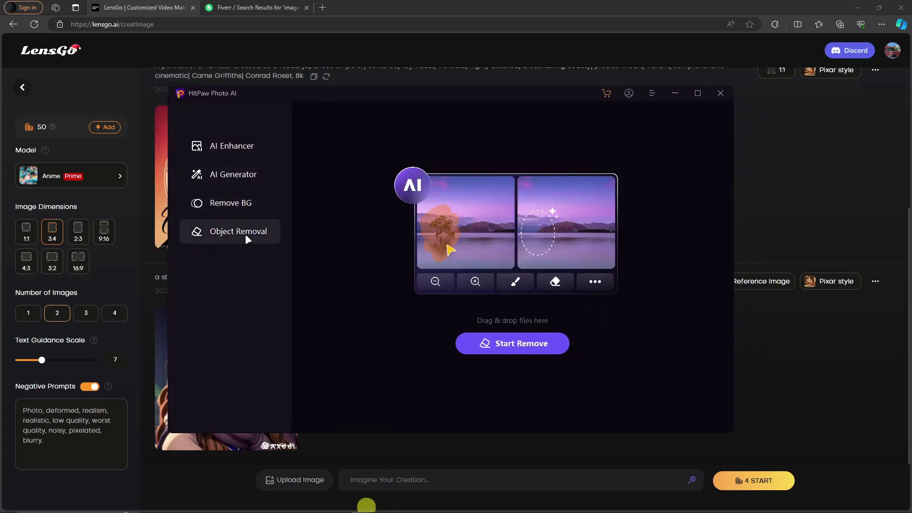
click(253, 148)
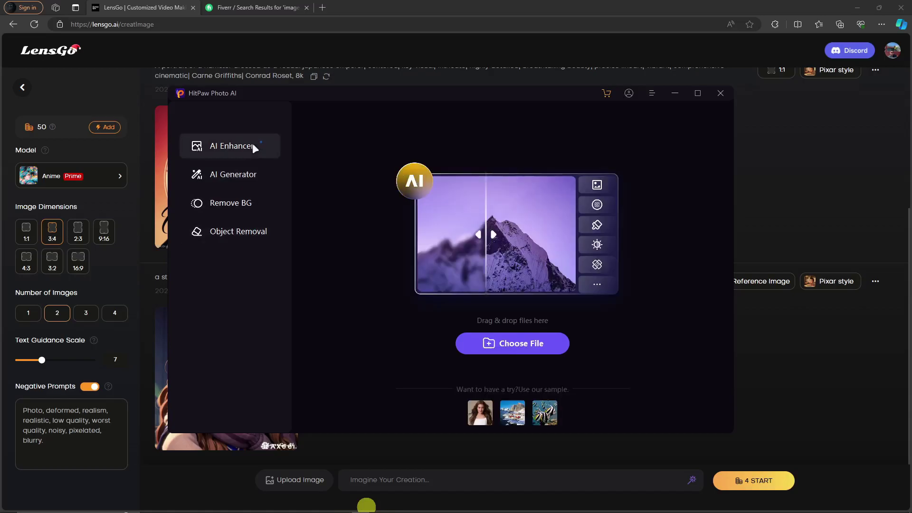
click(236, 176)
click(239, 203)
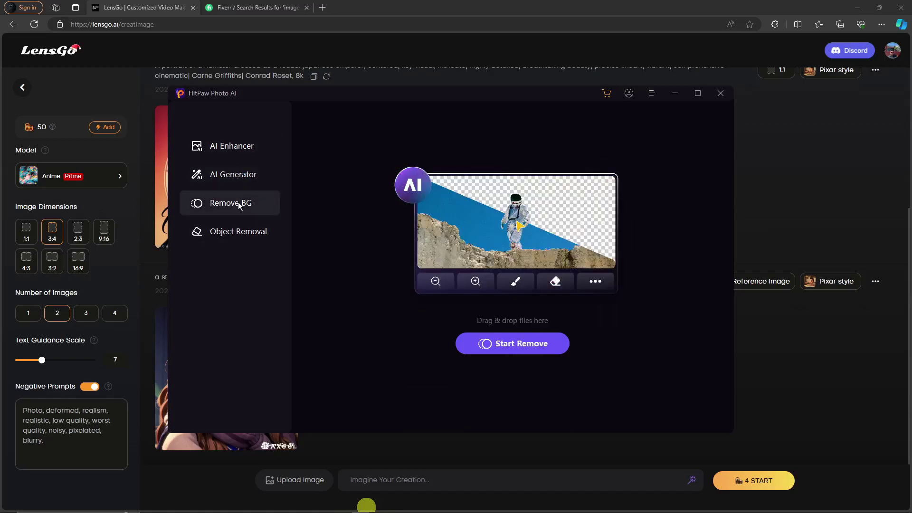
click(254, 237)
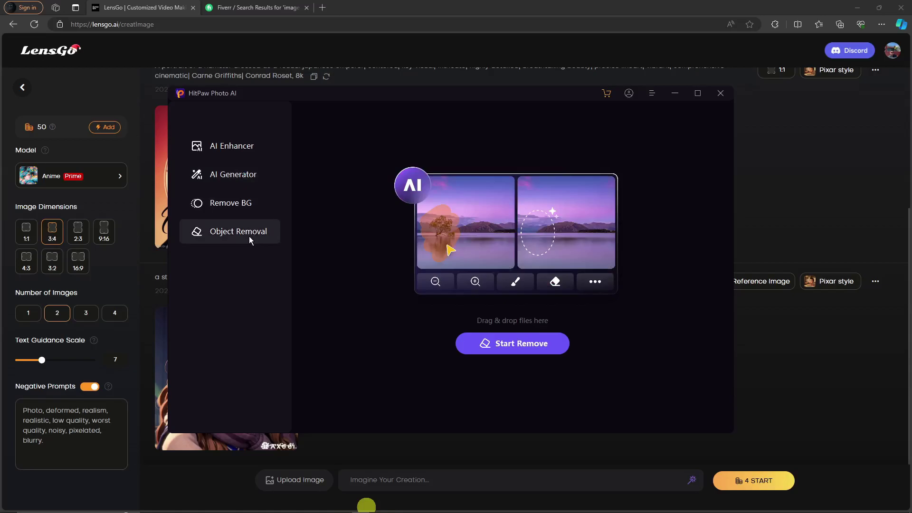
click(245, 149)
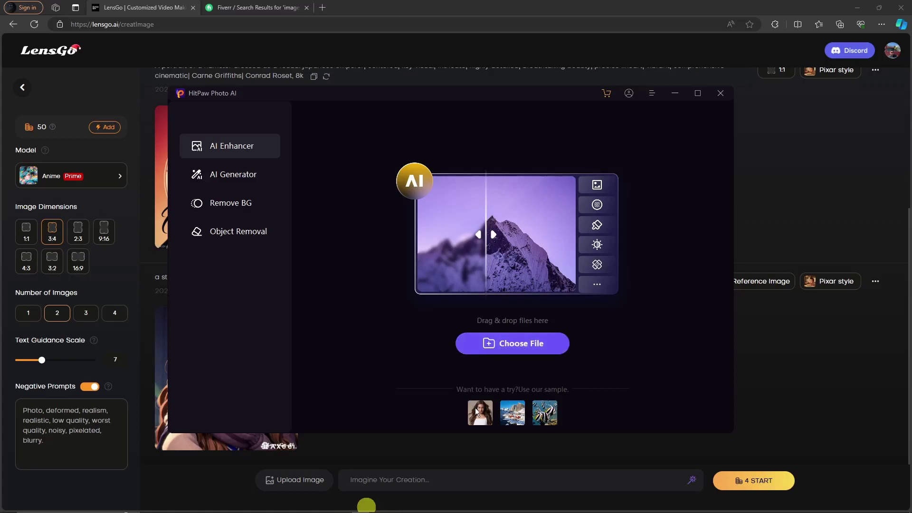
Step: Load a portrait photo into the enhancer and expand the General model options
click(478, 337)
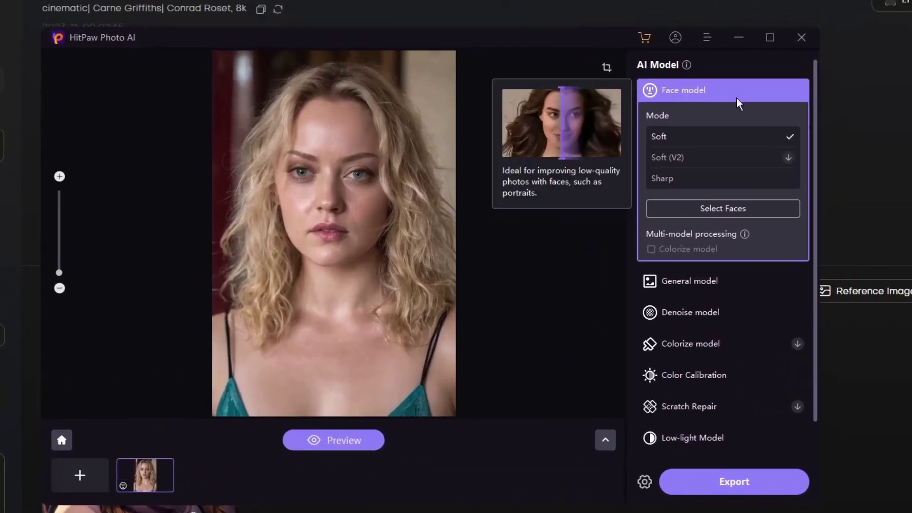
mouse_move(691, 91)
click(691, 283)
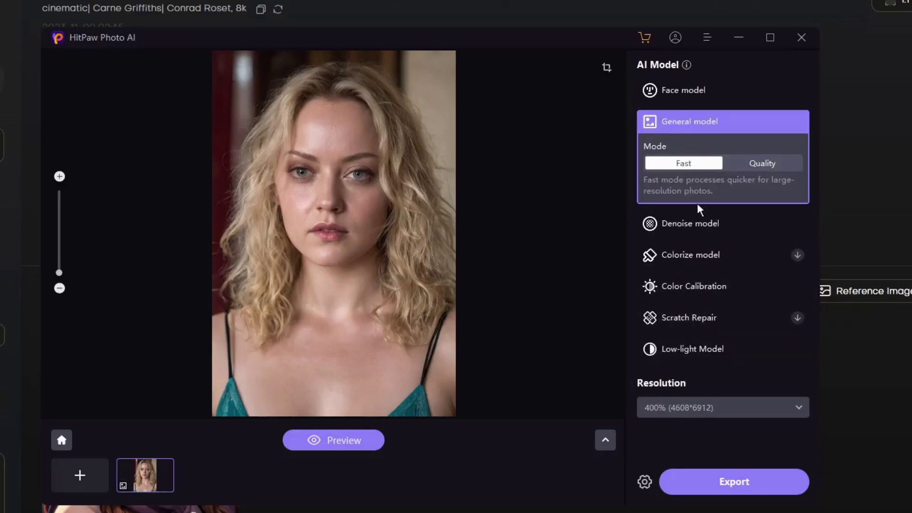
Step: Set the General model to Fast mode and keep 400% (4608*6912) resolution
mouse_move(691, 225)
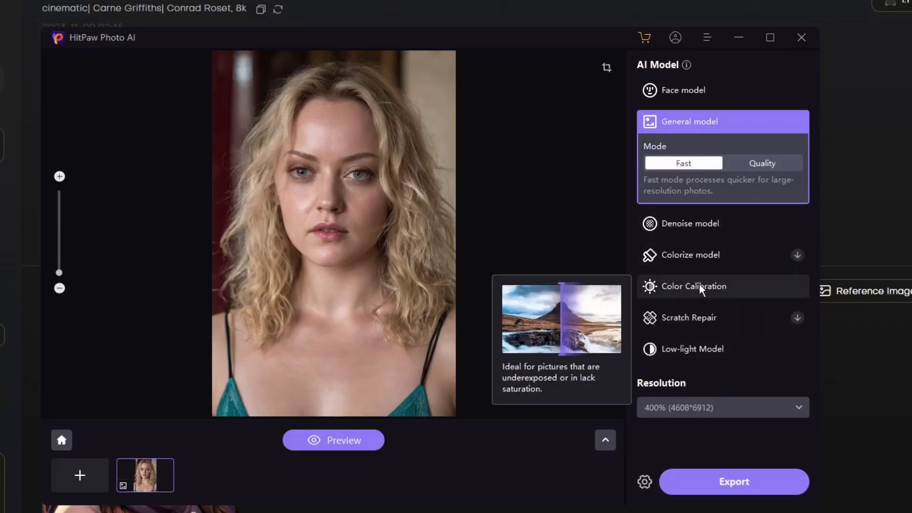
mouse_move(701, 318)
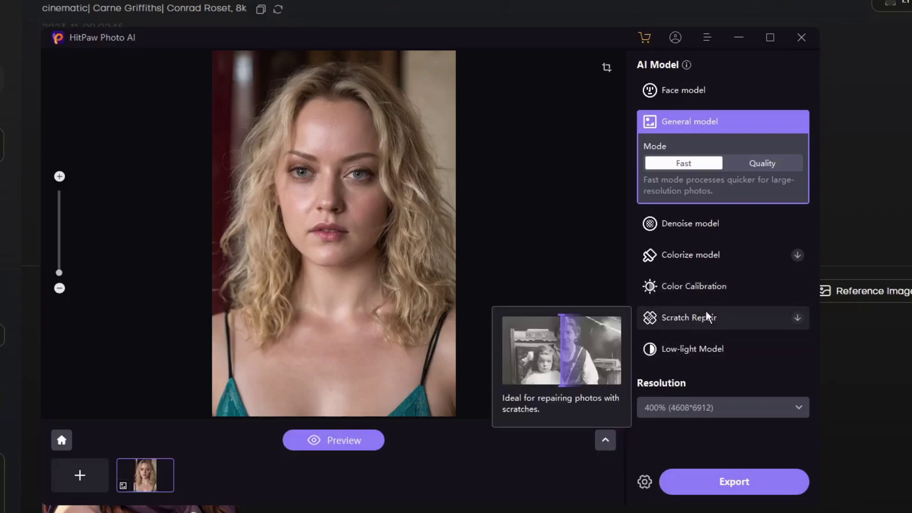
mouse_move(725, 290)
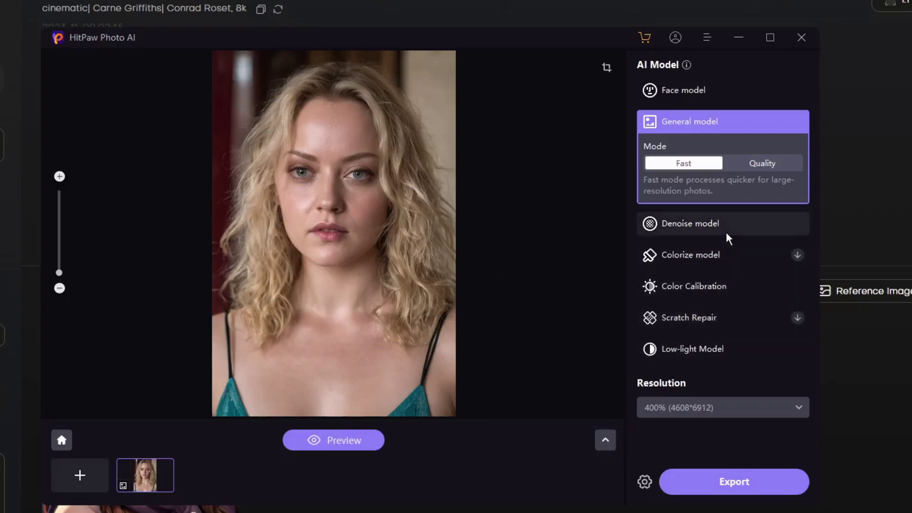
mouse_move(728, 238)
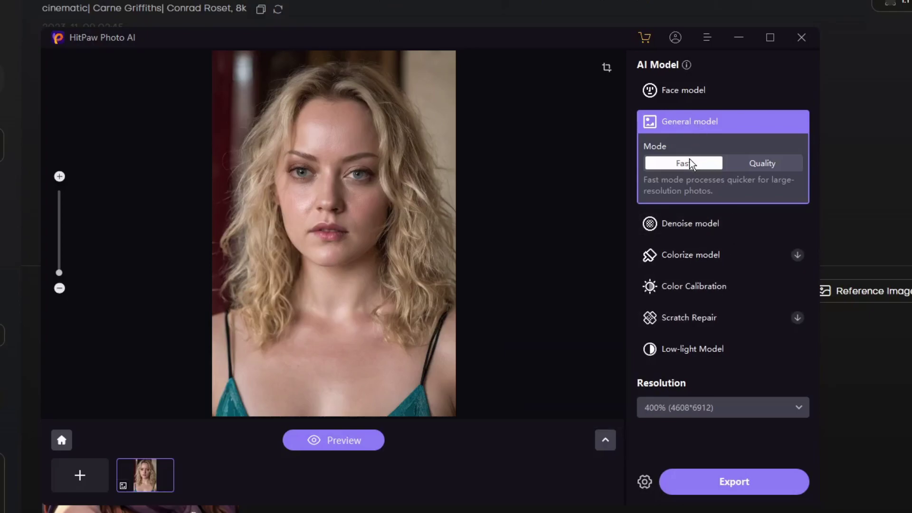
click(768, 168)
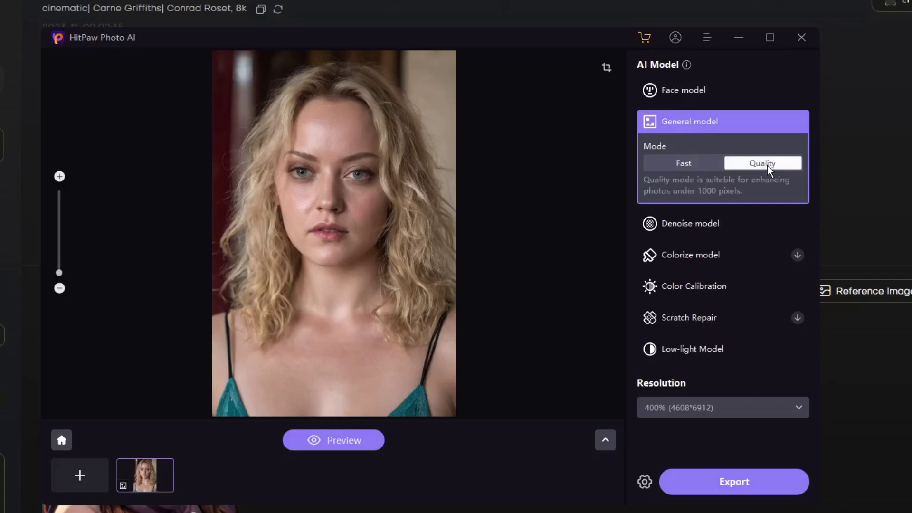
click(697, 167)
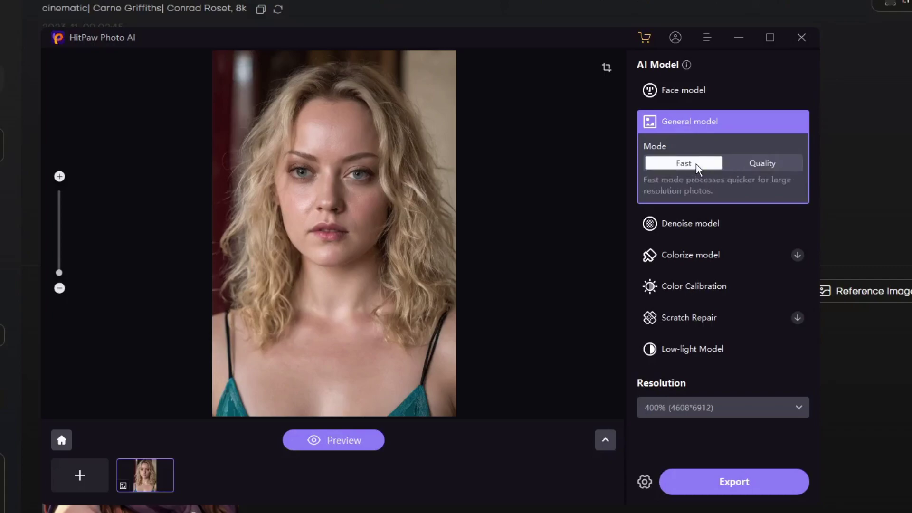
click(798, 409)
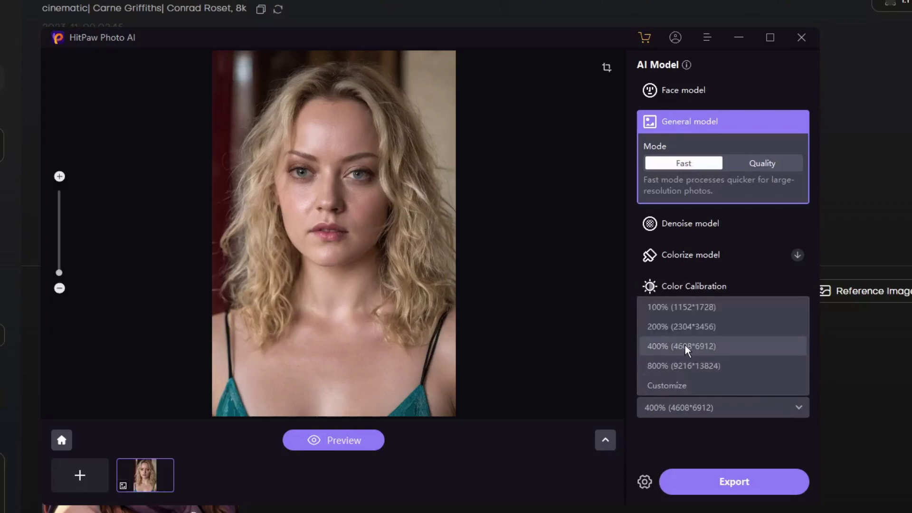
click(709, 433)
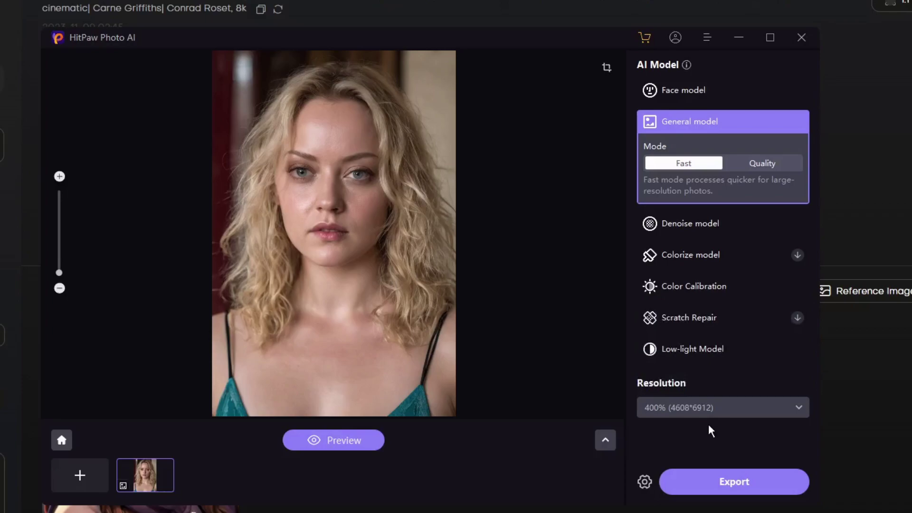
Step: Preview the enhanced portrait beside the original, zooming into the face and back out
click(337, 440)
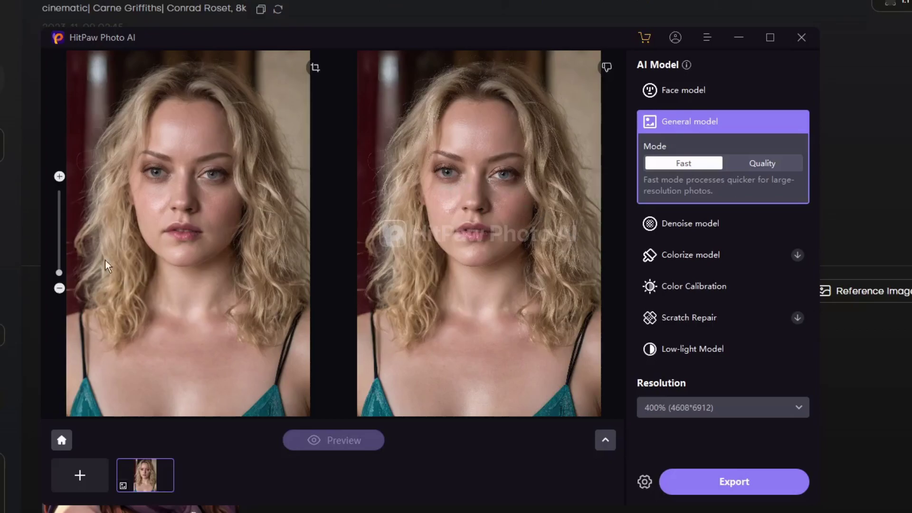
scroll(61, 272, up, 2)
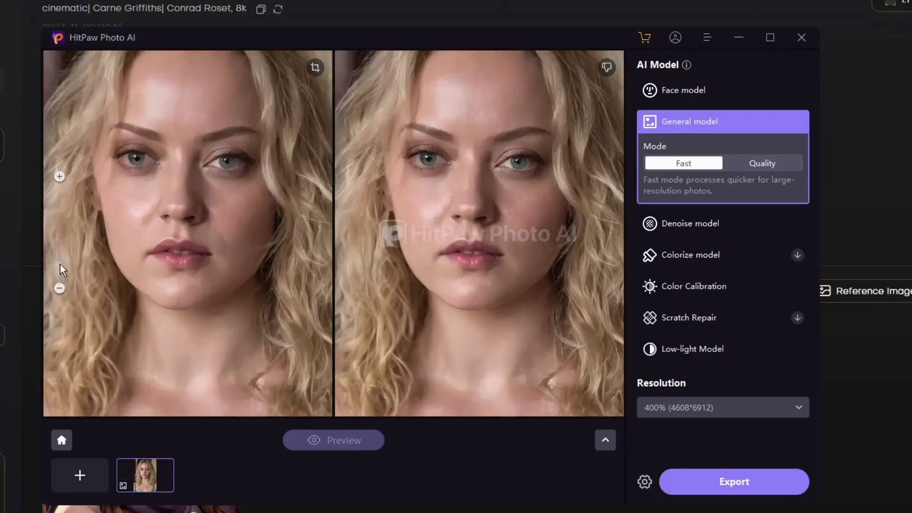
drag(62, 270, 61, 259)
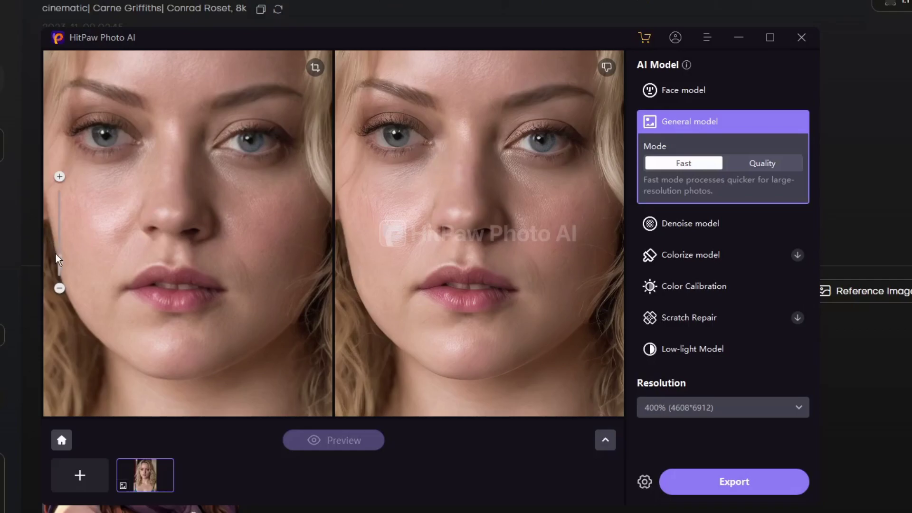
drag(58, 259, 58, 278)
Step: Return home discarding the photo, dismiss the questionnaire, and open Generate AI Images
click(62, 439)
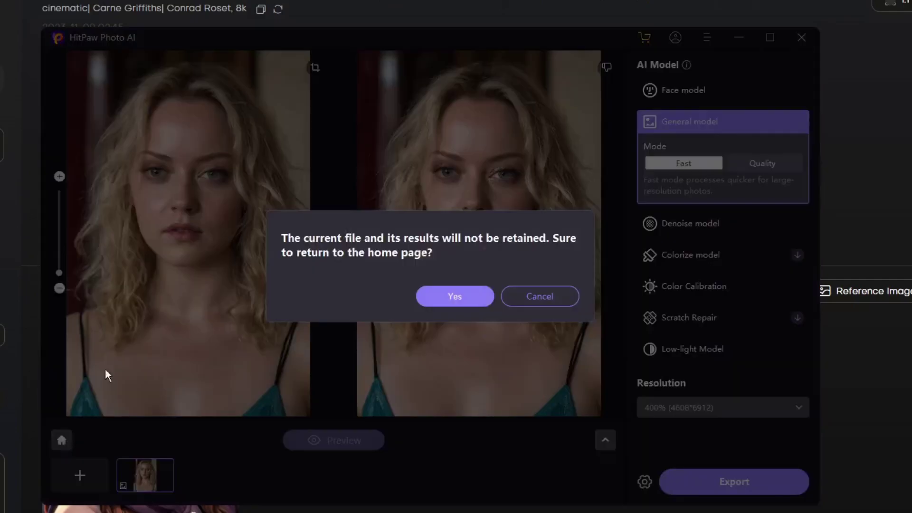
click(462, 295)
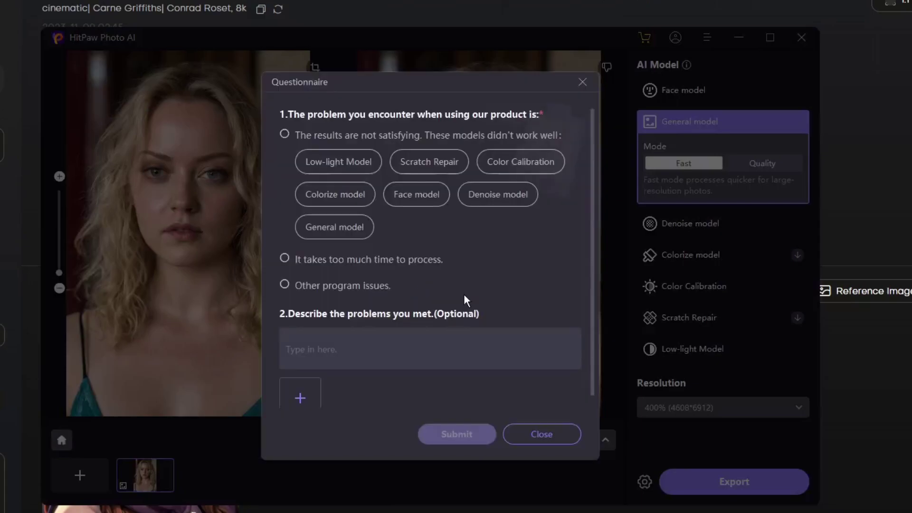
key(Escape)
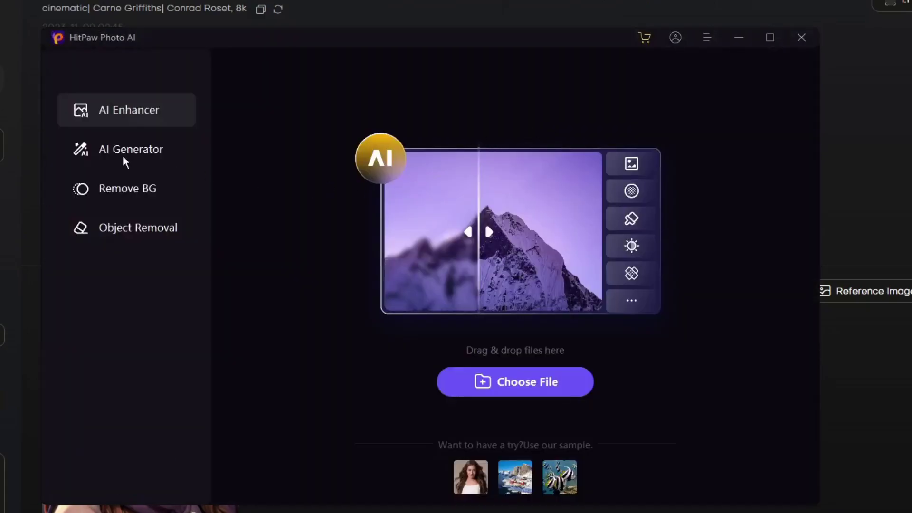
click(124, 152)
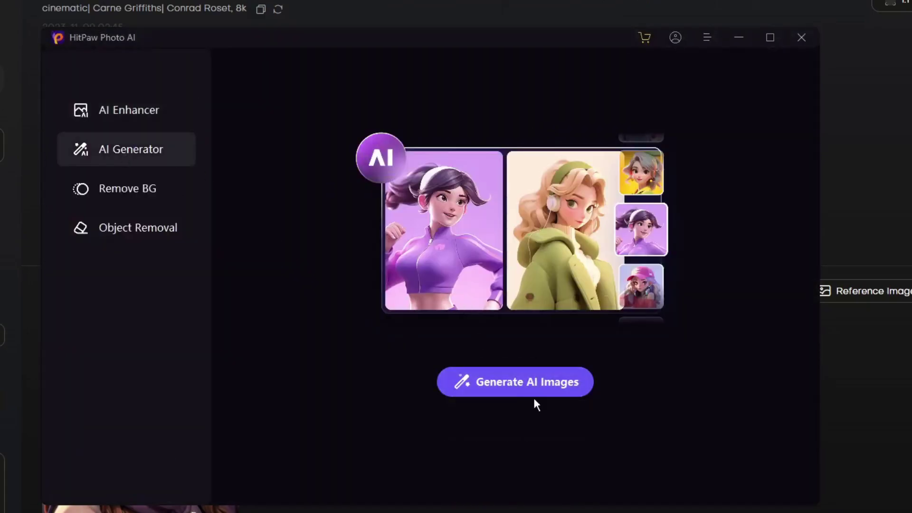
click(537, 382)
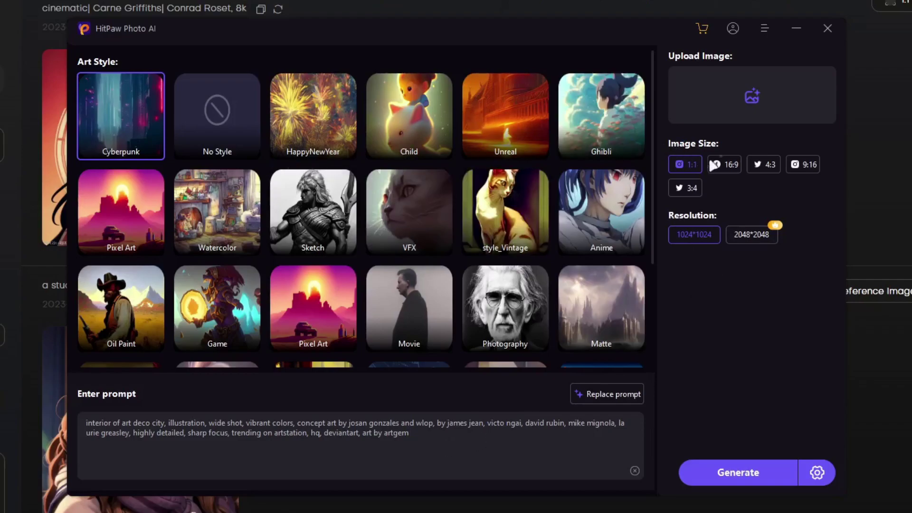
Step: Try the 16:9, 4:3 and 3:4 sizes, settling on 1:1
click(727, 166)
click(763, 162)
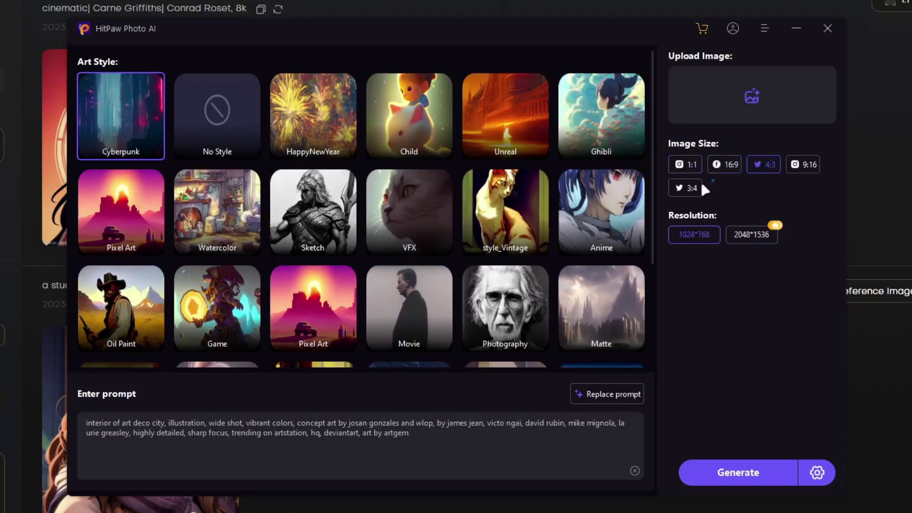
click(696, 185)
click(694, 164)
Step: Clear the old prompt, pick Oil Paint style, and enter 'a girl in a forest.'
triple_click(388, 445)
key(BackSpace)
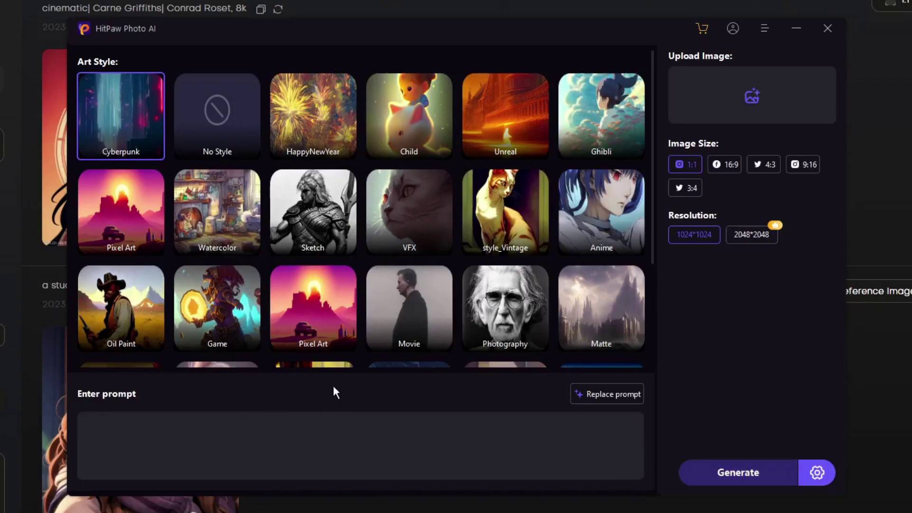
click(136, 298)
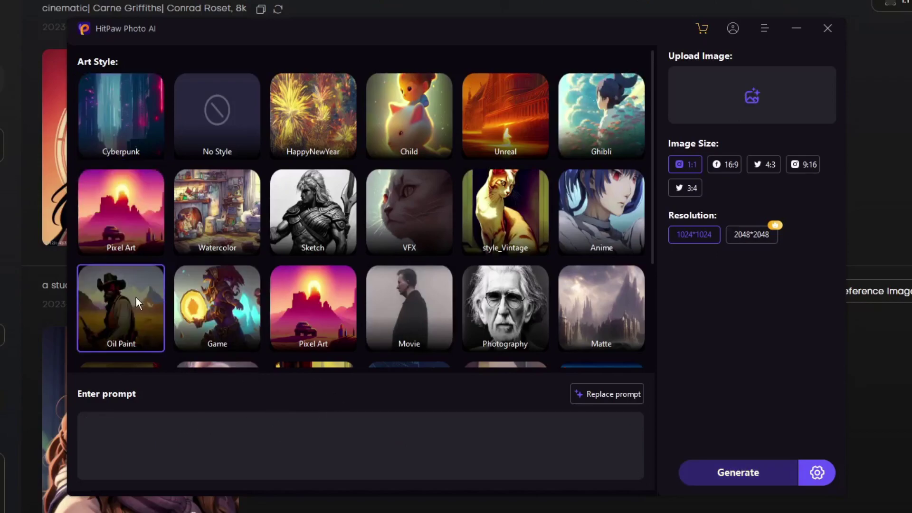
click(263, 469)
text(a girl in a forest.)
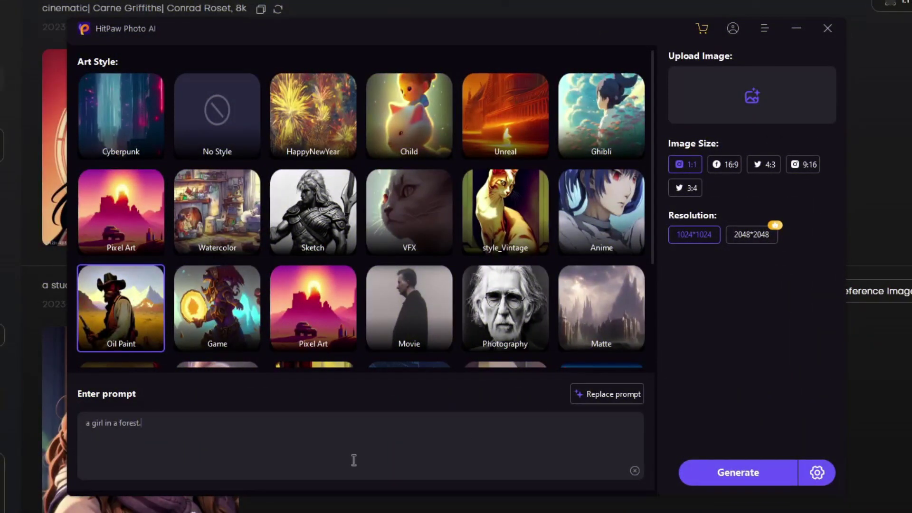
Step: Generate the two Oil Paint images via Continue Trial and view the left one enlarged
click(737, 479)
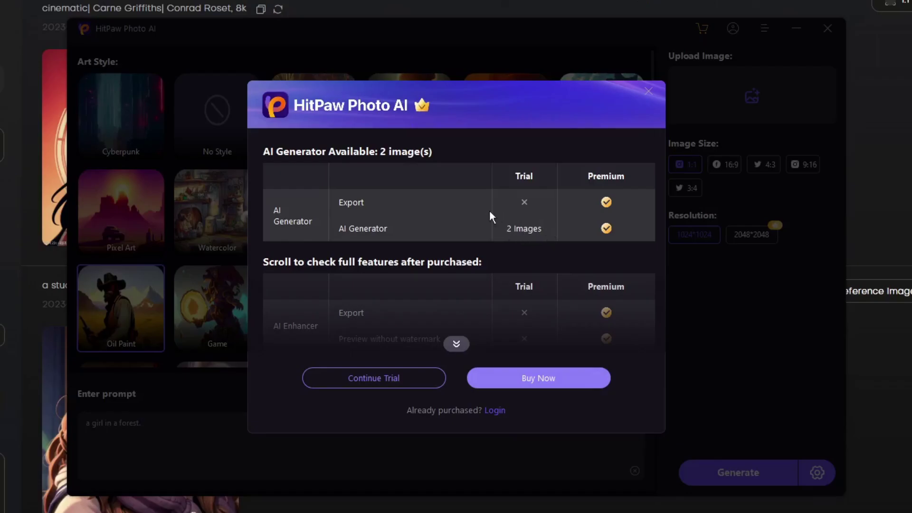
click(395, 375)
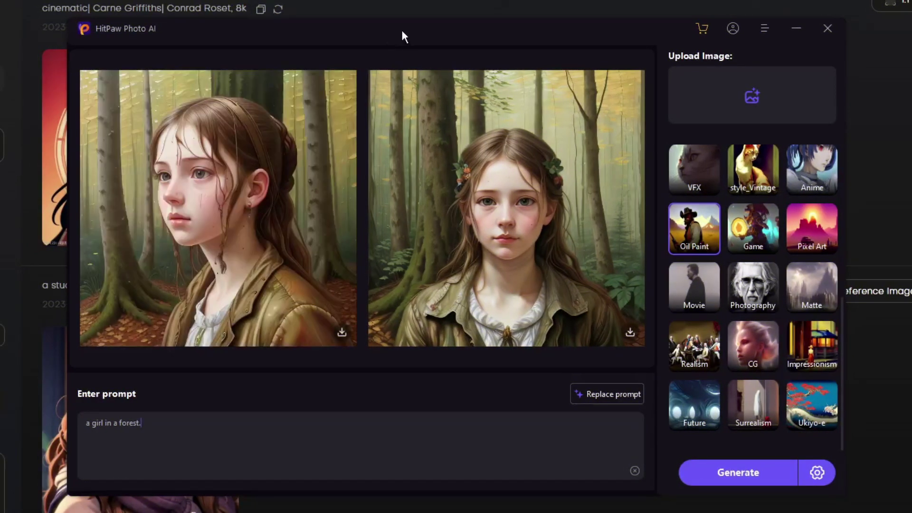
drag(412, 32, 389, 36)
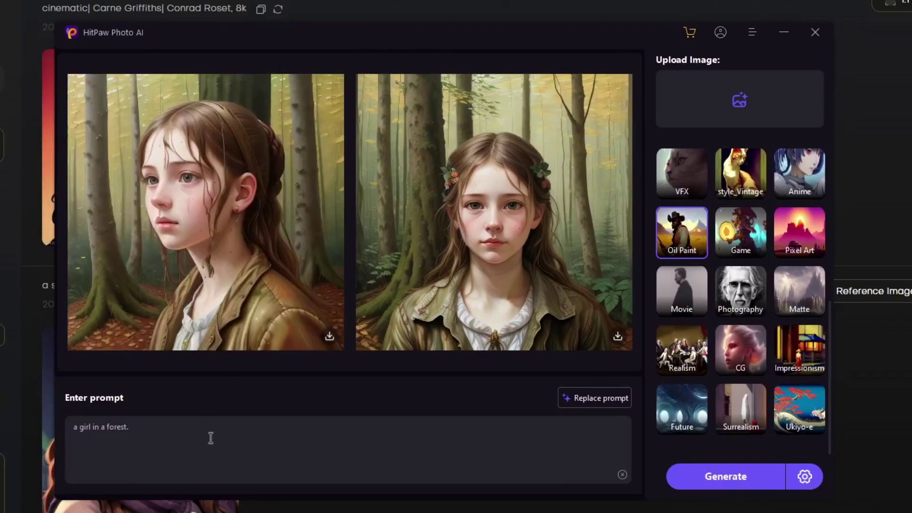
click(211, 215)
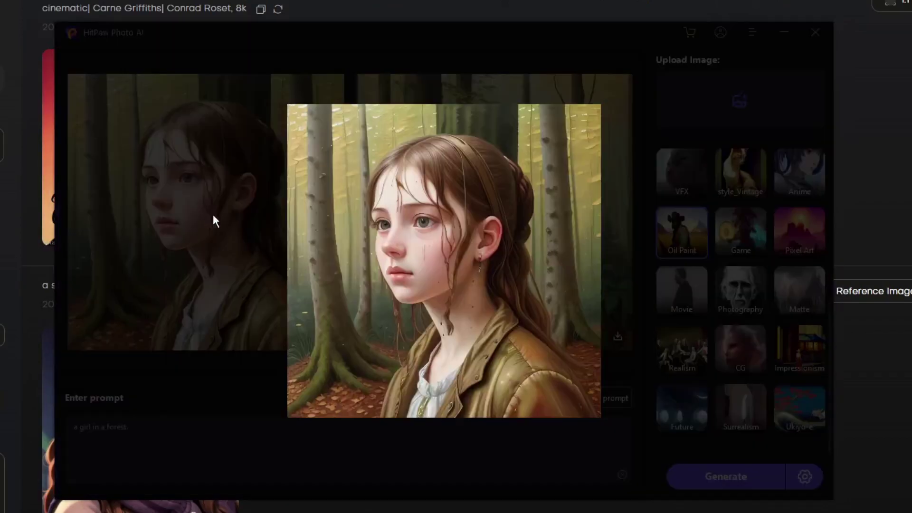
click(110, 233)
Step: View the right generated image enlarged, then switch to Remove BG
click(503, 209)
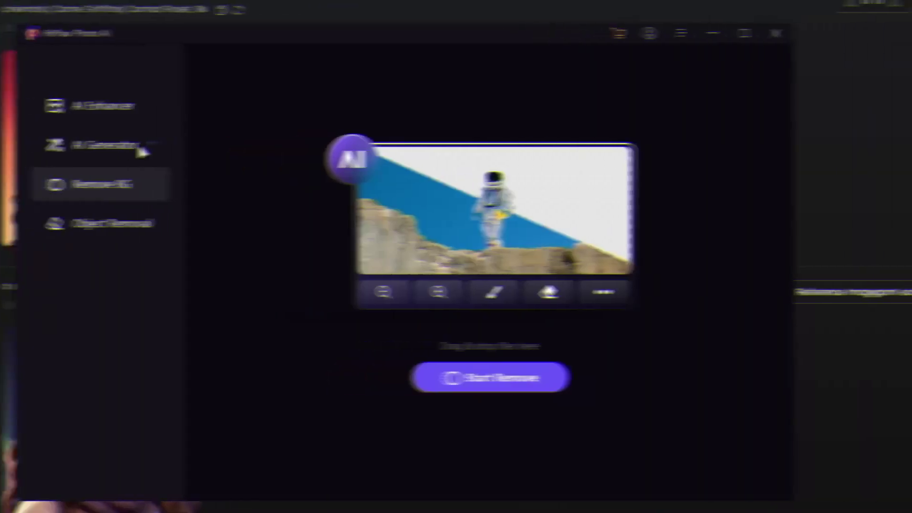
click(142, 149)
click(156, 188)
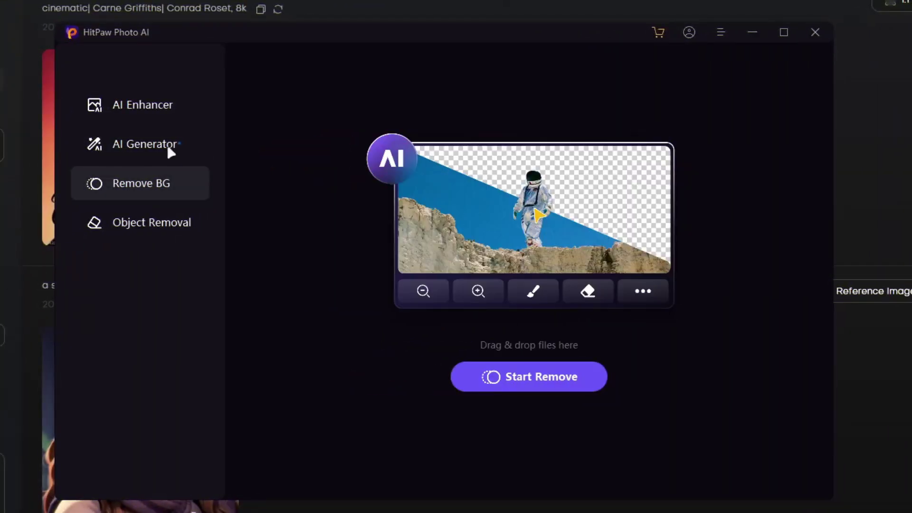
click(168, 147)
click(164, 190)
Step: Pick a photo from the Downloads folder for background removal
click(528, 377)
scroll(296, 276, up, 4)
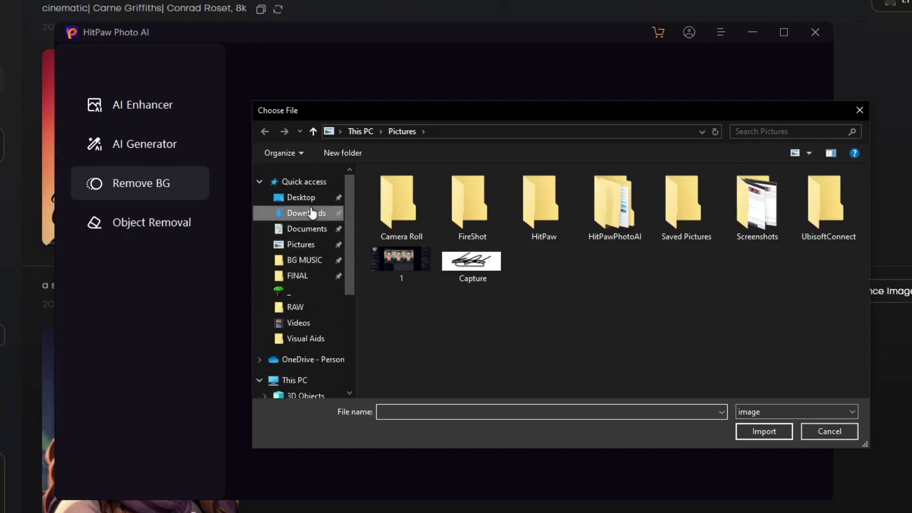
click(306, 213)
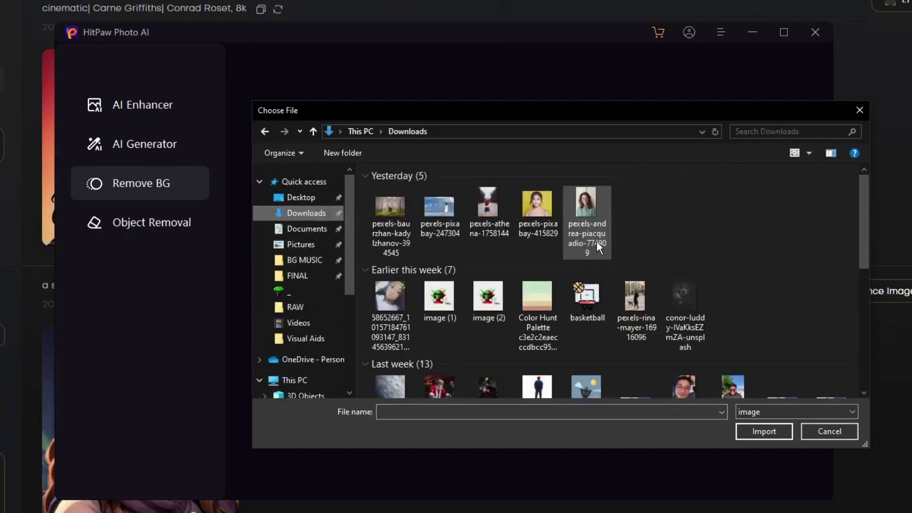
double_click(492, 204)
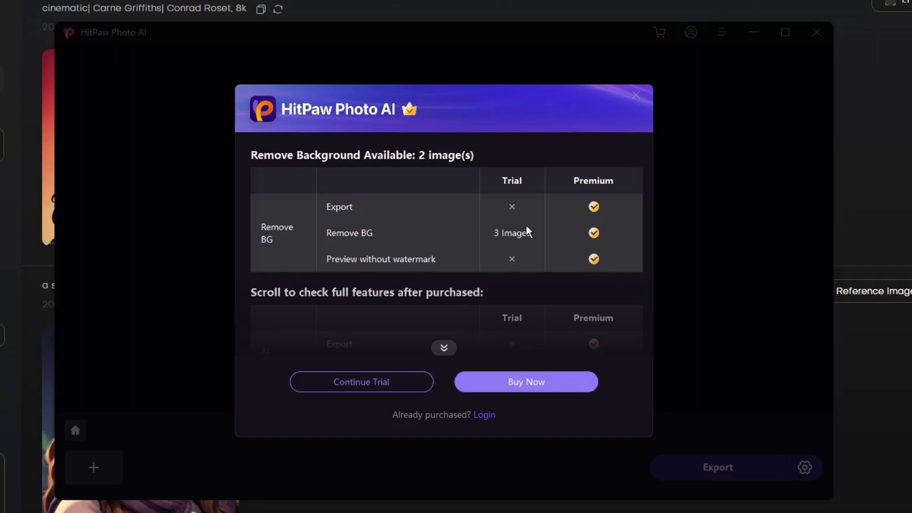
Step: Run background removal on the road photo, try the eraser, then switch to Brush
click(355, 383)
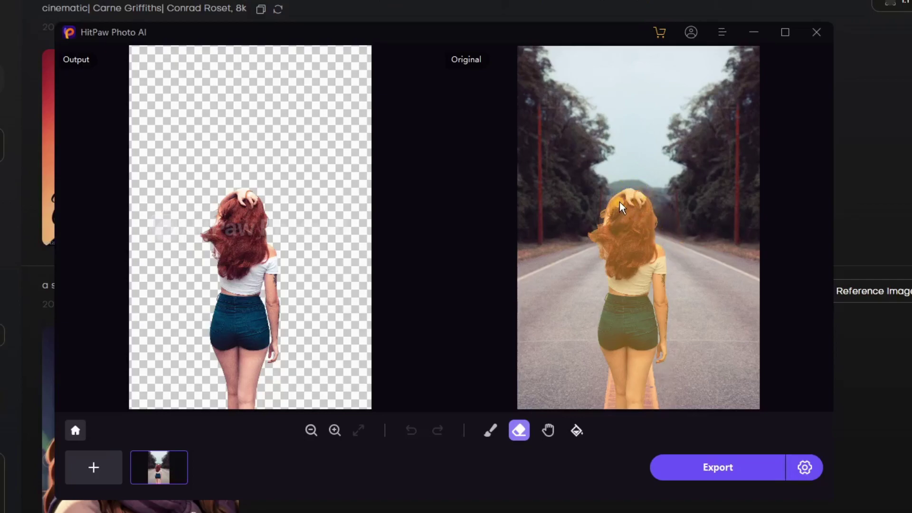
click(639, 209)
mouse_move(640, 209)
mouse_down()
mouse_move(637, 194)
mouse_move(617, 202)
mouse_move(603, 227)
mouse_move(615, 252)
mouse_move(625, 359)
mouse_move(632, 318)
mouse_move(623, 246)
mouse_move(594, 242)
mouse_move(607, 194)
mouse_move(636, 214)
mouse_move(639, 204)
mouse_move(652, 267)
mouse_up()
click(491, 431)
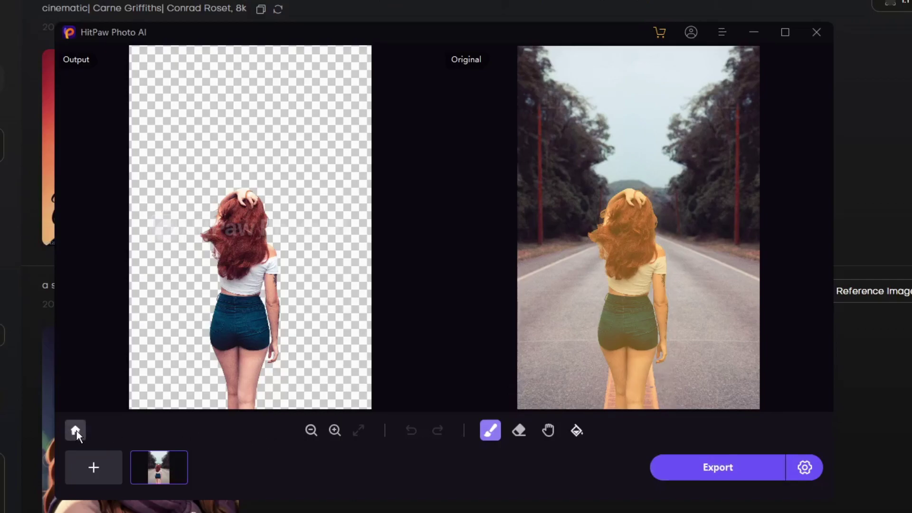
Step: Discard the cut-out, return home and open the AI image generation workspace
click(76, 431)
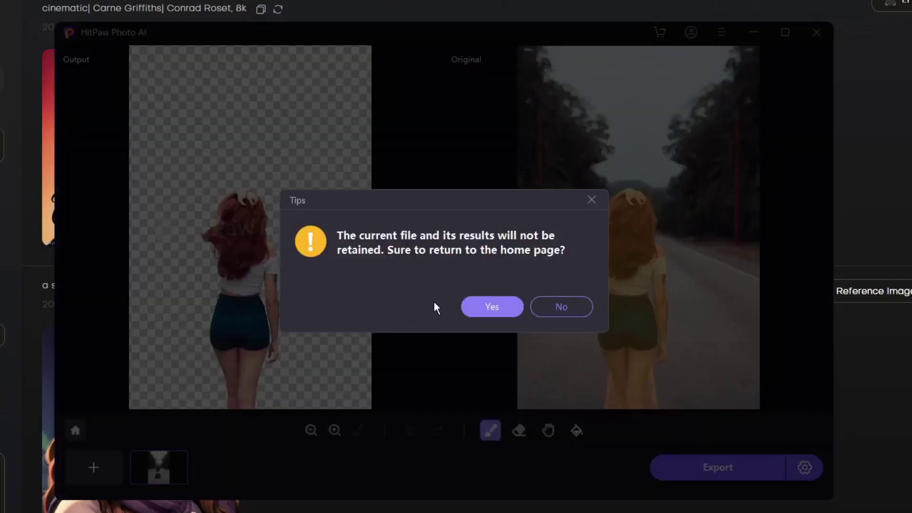
click(494, 305)
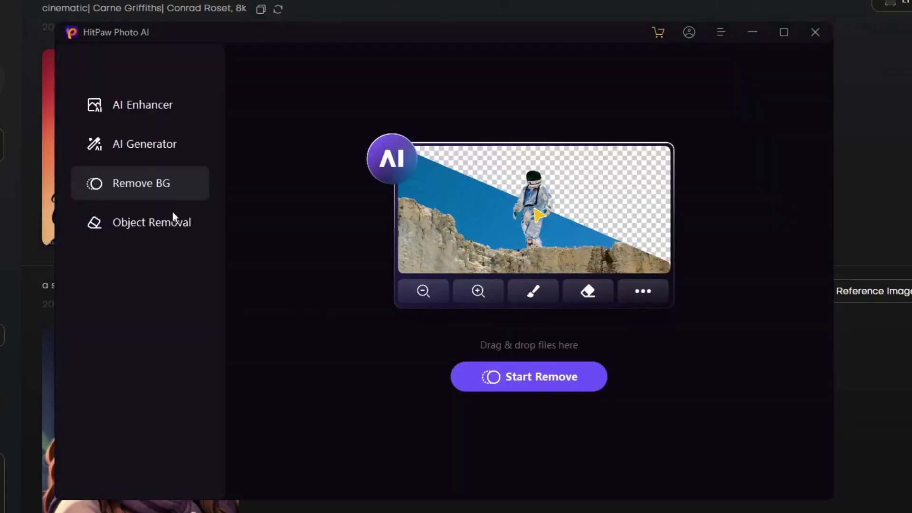
click(150, 151)
click(506, 380)
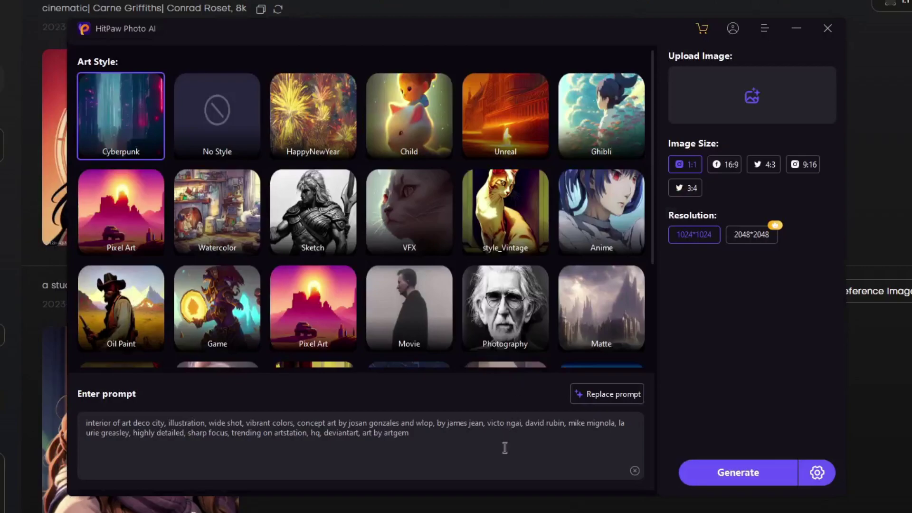
drag(505, 447, 79, 422)
click(434, 451)
Step: Upload the smiling portrait as the generation reference image
click(757, 95)
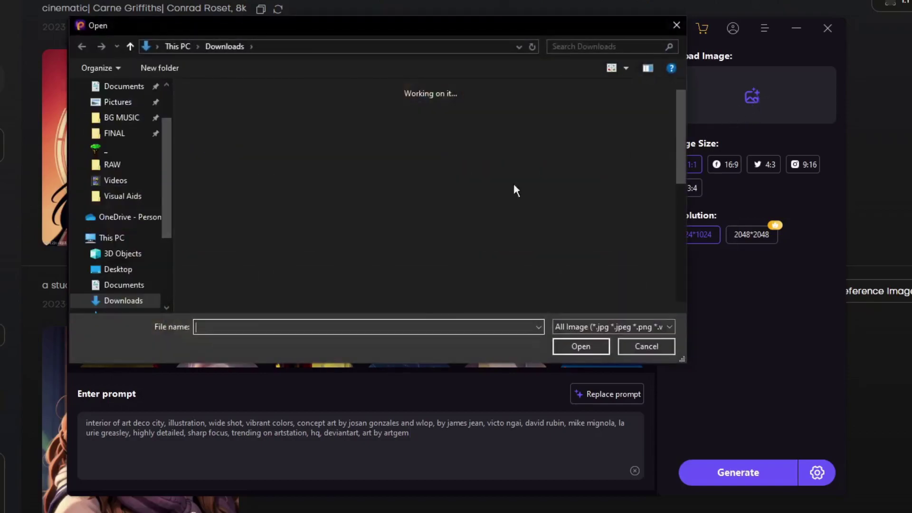
double_click(402, 124)
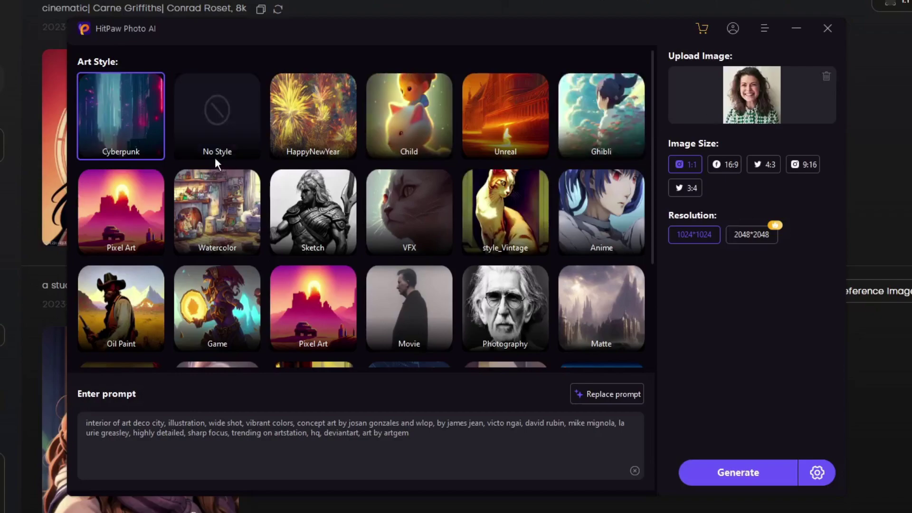
scroll(298, 318, down, 2)
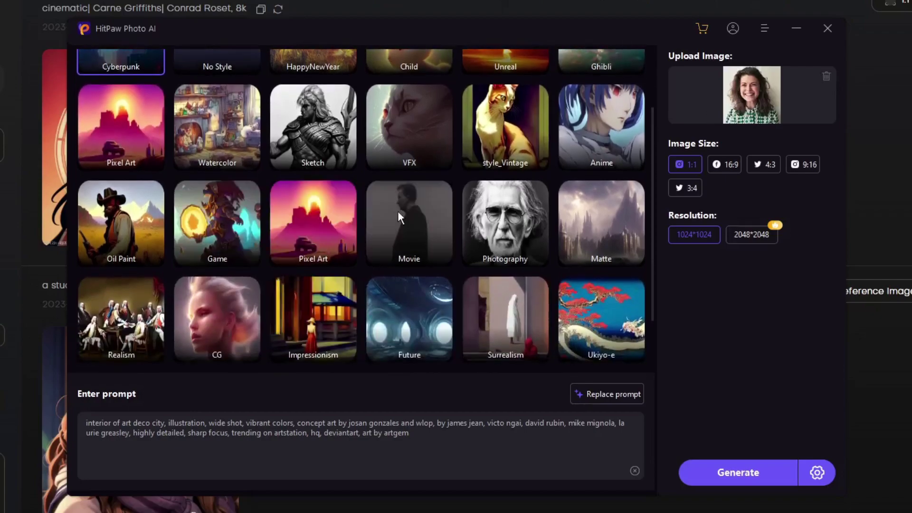
Step: Choose Movie style, enter 'curly hair, brown eyes.', generate, and dismiss the purchase offer
click(386, 229)
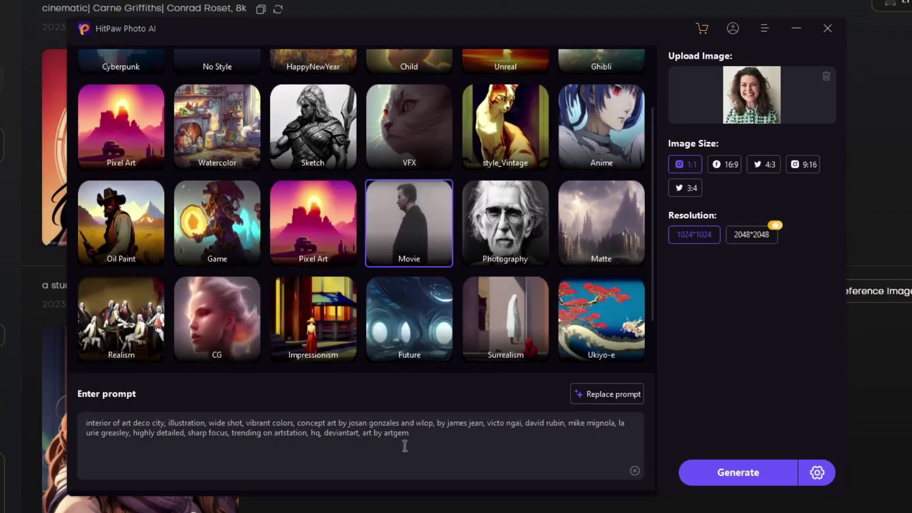
drag(430, 434, 62, 427)
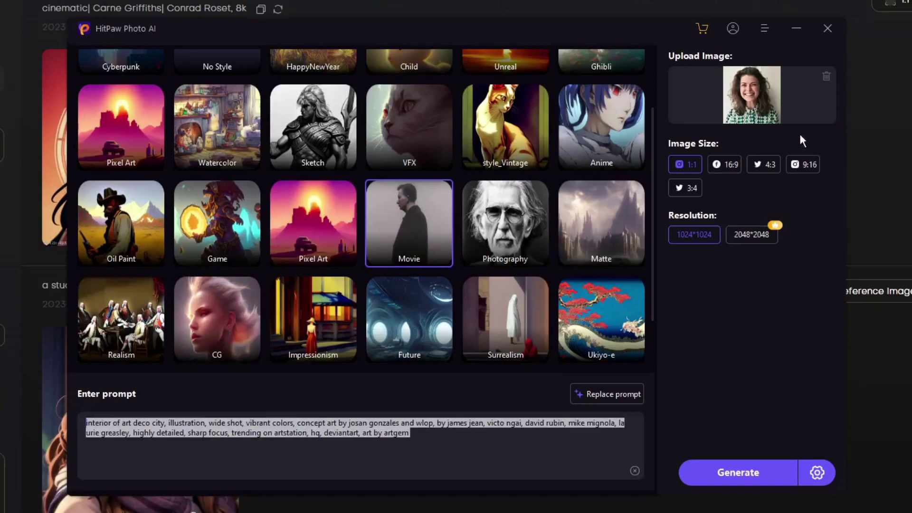
text(curly hair, brown eyes.)
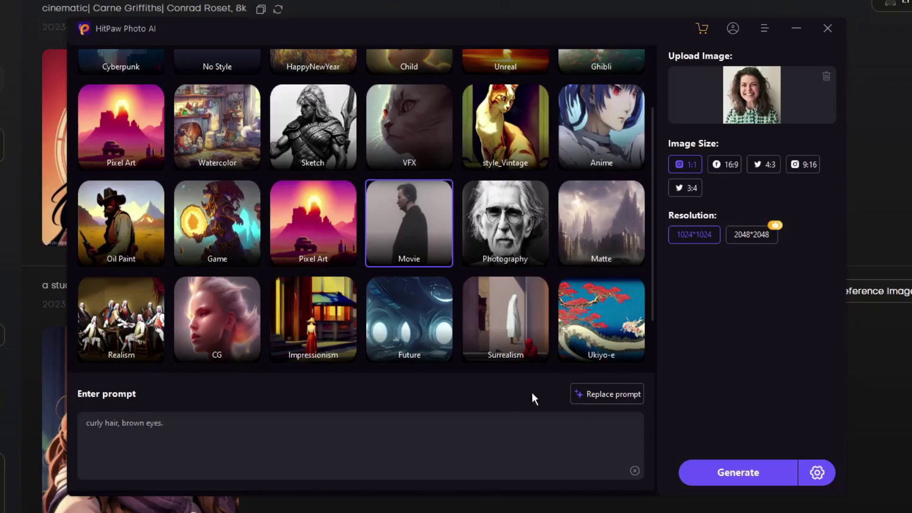
click(760, 470)
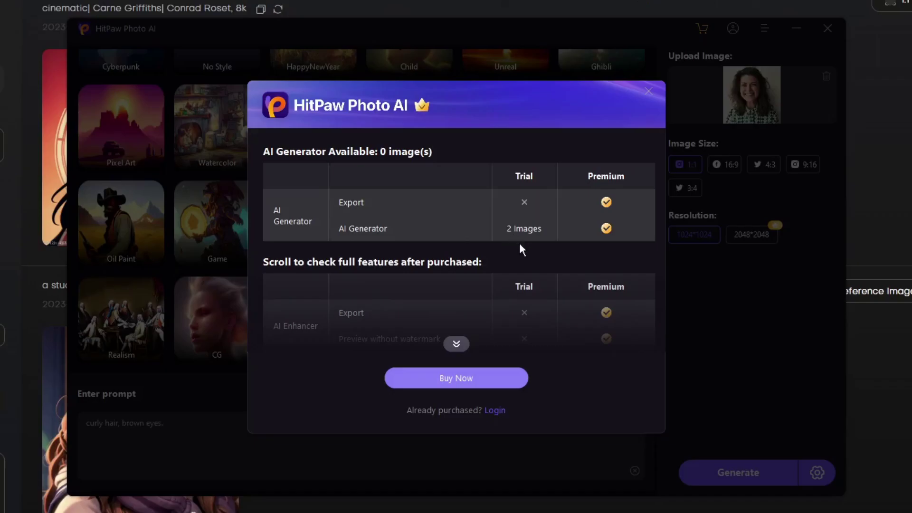
click(649, 92)
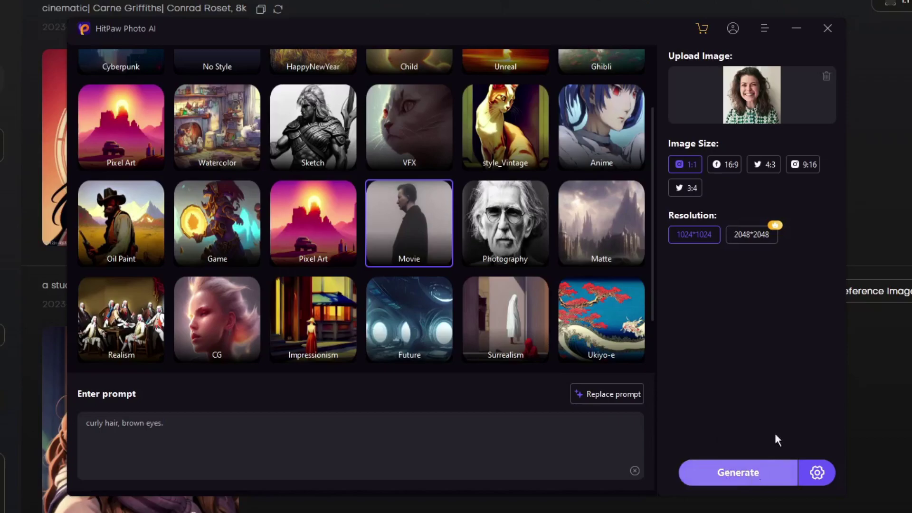
Step: Leave the generator, choose Object Removal and load the pexels birch-forest photo from Downloads
click(829, 29)
click(518, 301)
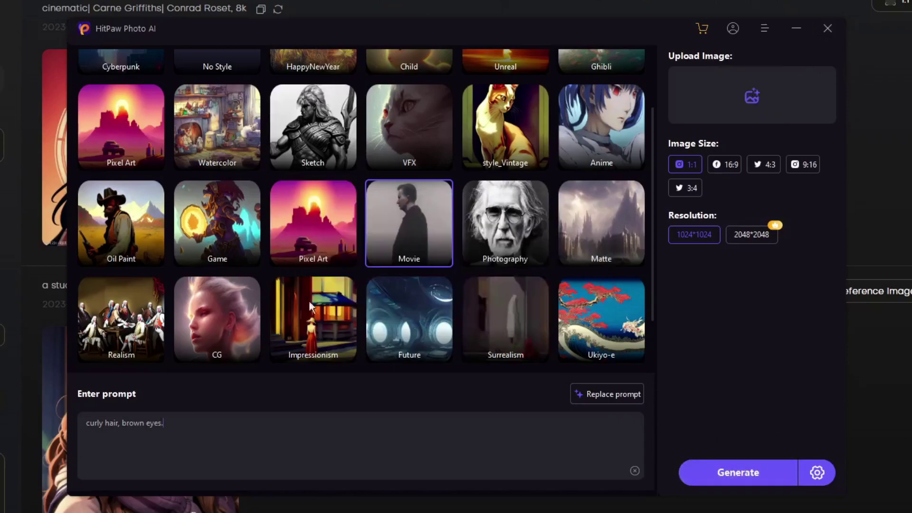
click(187, 222)
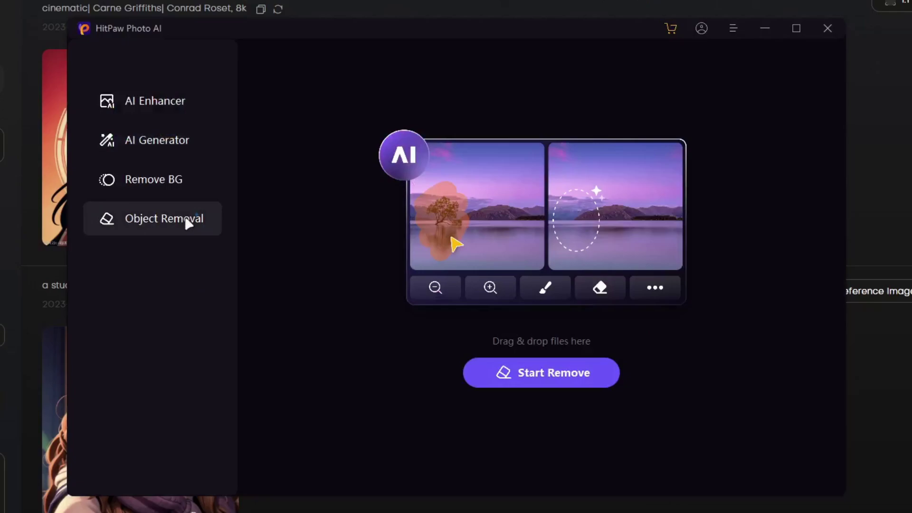
click(544, 375)
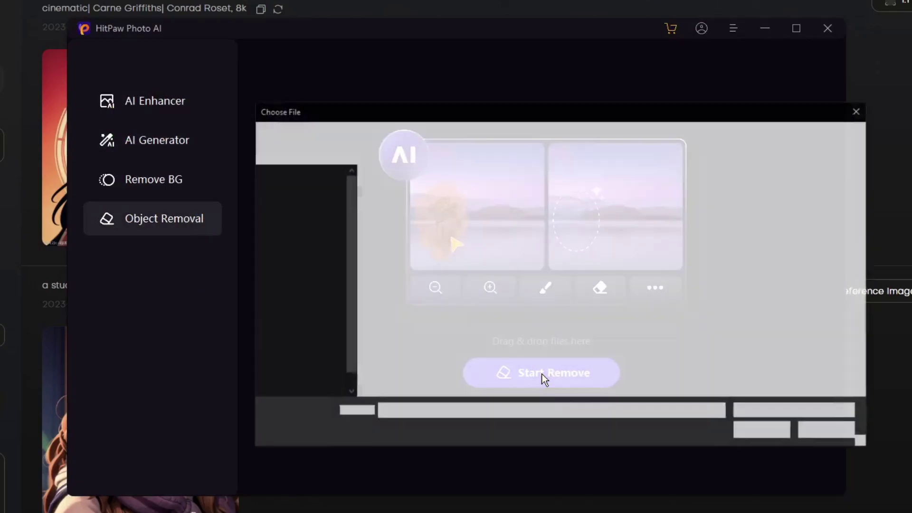
scroll(298, 293, up, 2)
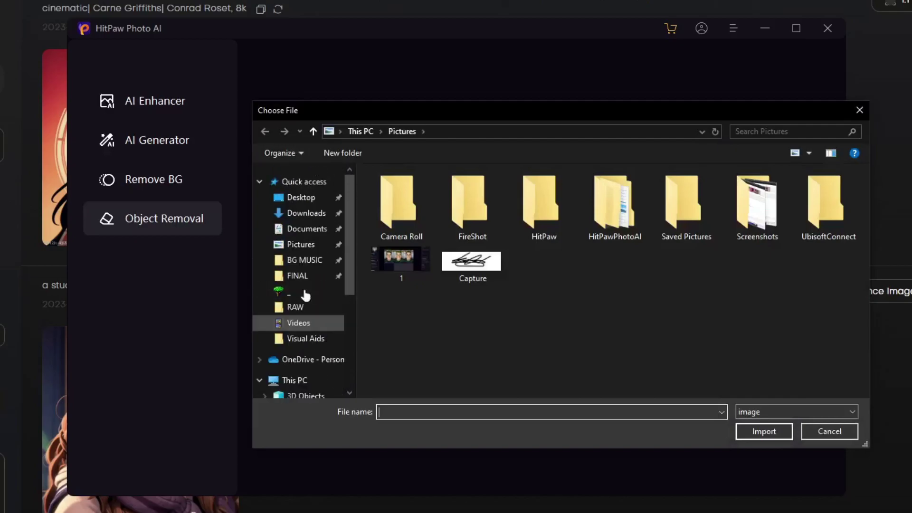
click(307, 213)
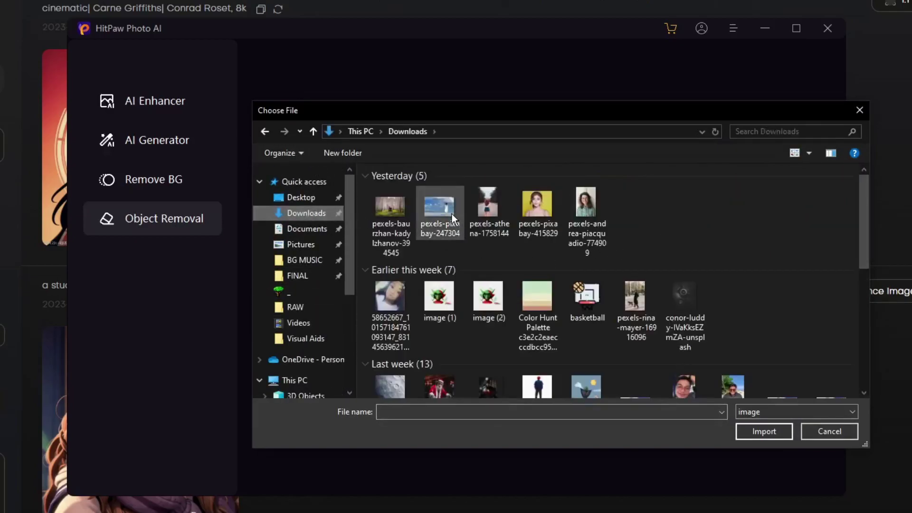
double_click(391, 208)
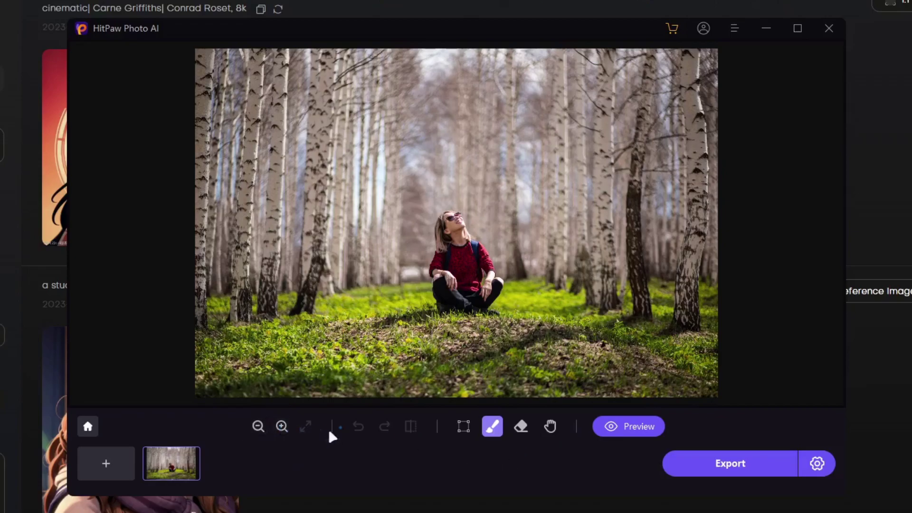
Step: Try framing the sitting woman with AI Box Selection, then undo the box
click(464, 426)
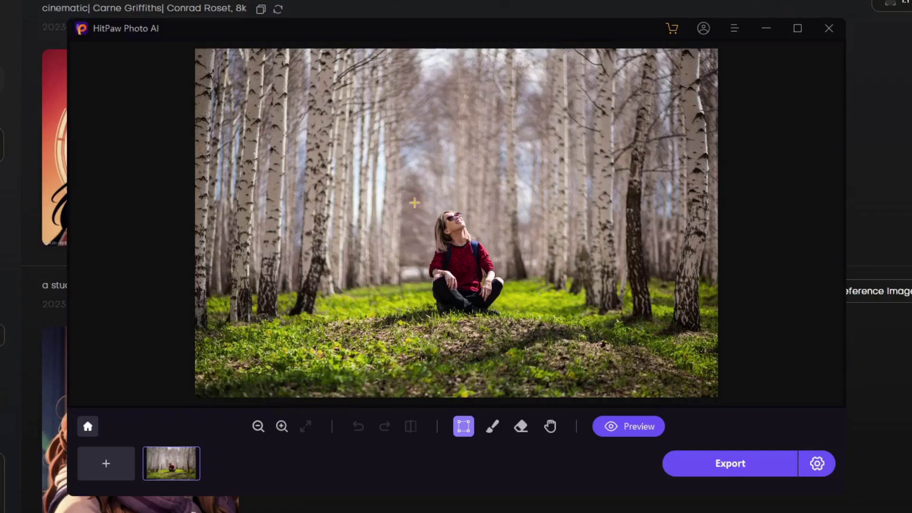
drag(412, 199, 518, 320)
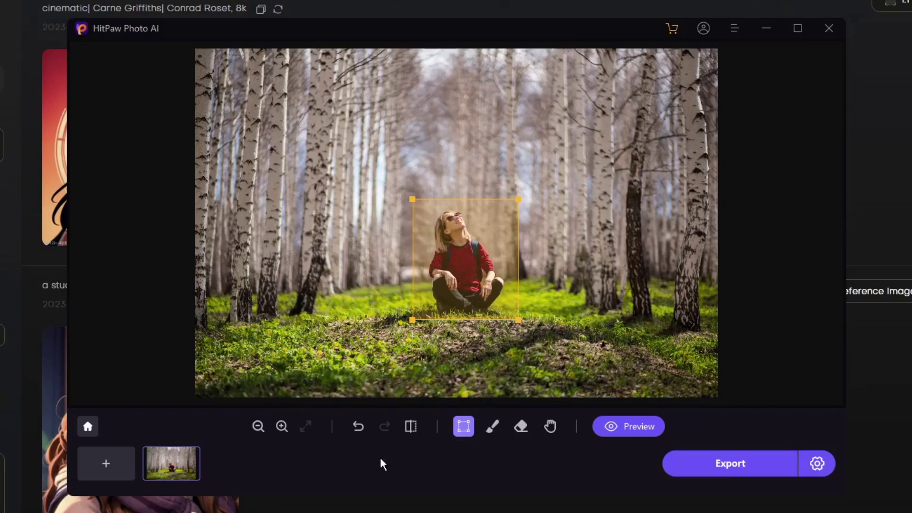
click(358, 426)
Step: Paint the removal mask with the Brush over the woman's head and down her body
click(492, 426)
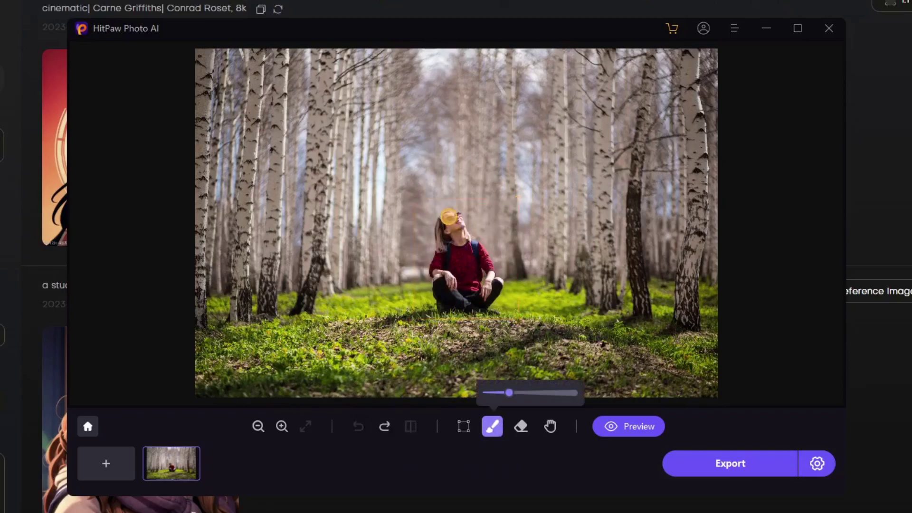
mouse_move(446, 217)
mouse_down()
mouse_move(444, 242)
mouse_move(463, 220)
mouse_move(437, 278)
mouse_move(445, 300)
mouse_move(460, 237)
mouse_move(442, 286)
mouse_move(446, 308)
mouse_move(494, 286)
mouse_move(483, 286)
mouse_move(485, 263)
mouse_move(469, 245)
mouse_move(469, 297)
mouse_up()
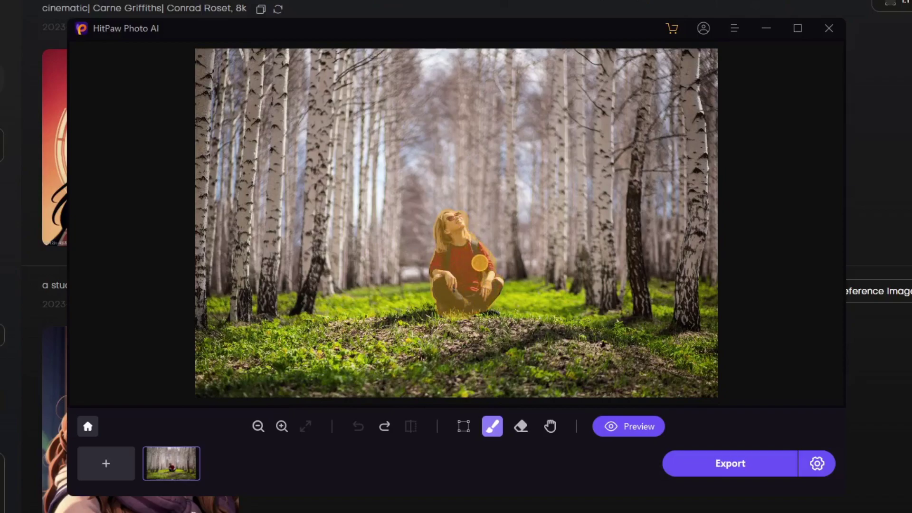
mouse_move(479, 263)
mouse_down()
mouse_move(494, 306)
mouse_move(483, 310)
mouse_move(491, 312)
mouse_up()
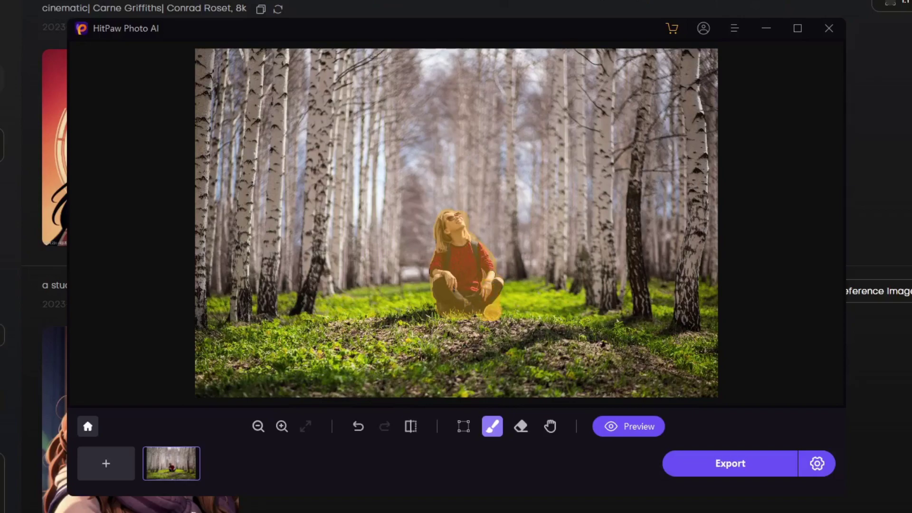
Step: Preview the woman-removed forest photo, compare it with the original in Photos, then minimize the viewer
click(630, 432)
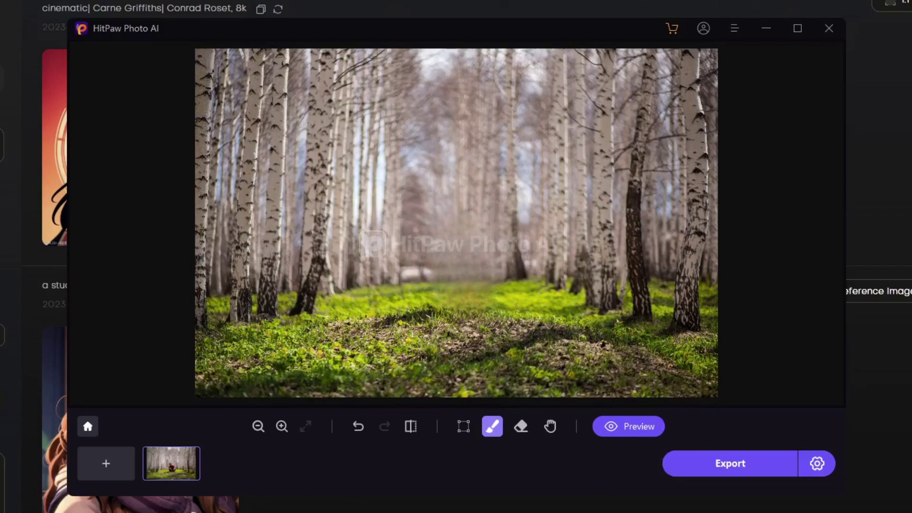
key(alt+Tab)
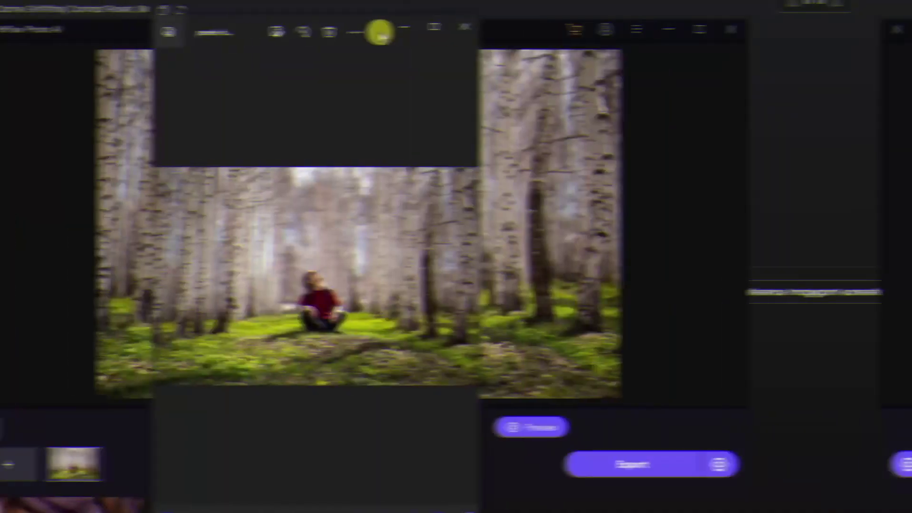
drag(377, 31, 807, 6)
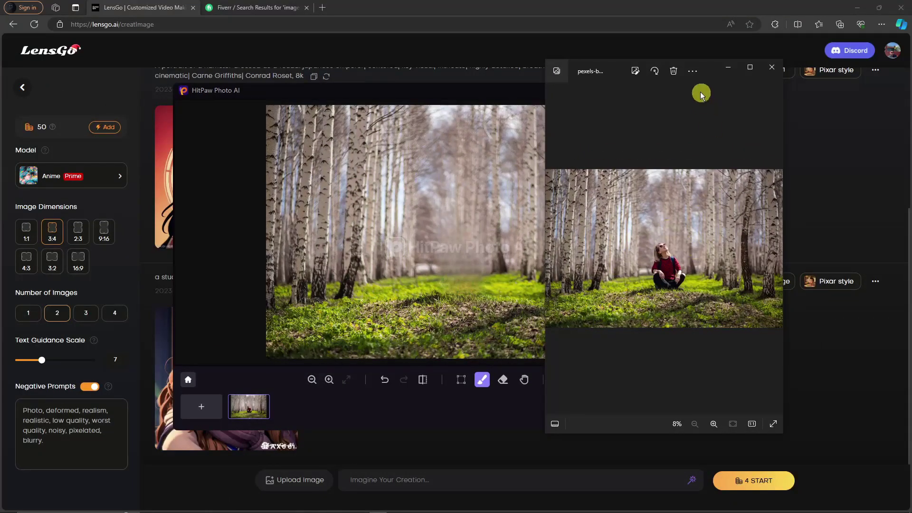
drag(714, 68, 825, 75)
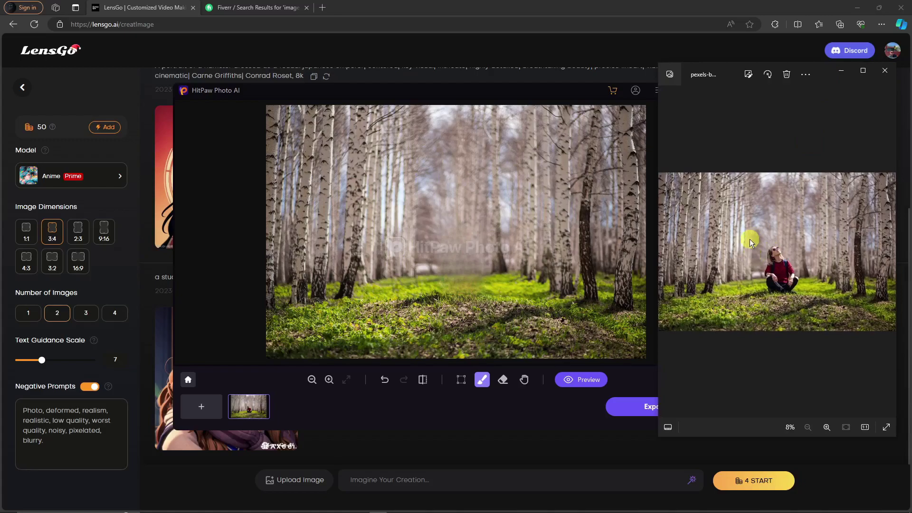
click(841, 70)
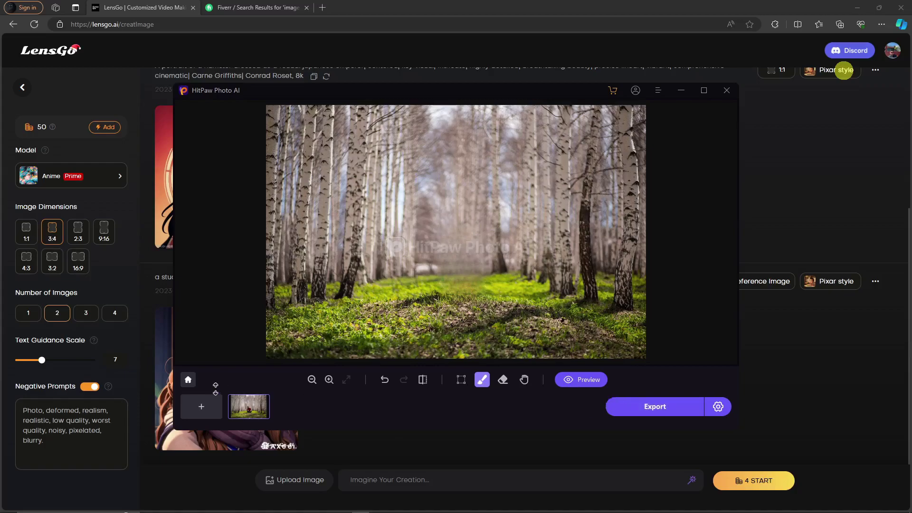
Step: Return to the HitPaw home screen, confirming Yes to discard the edited forest photo
click(189, 379)
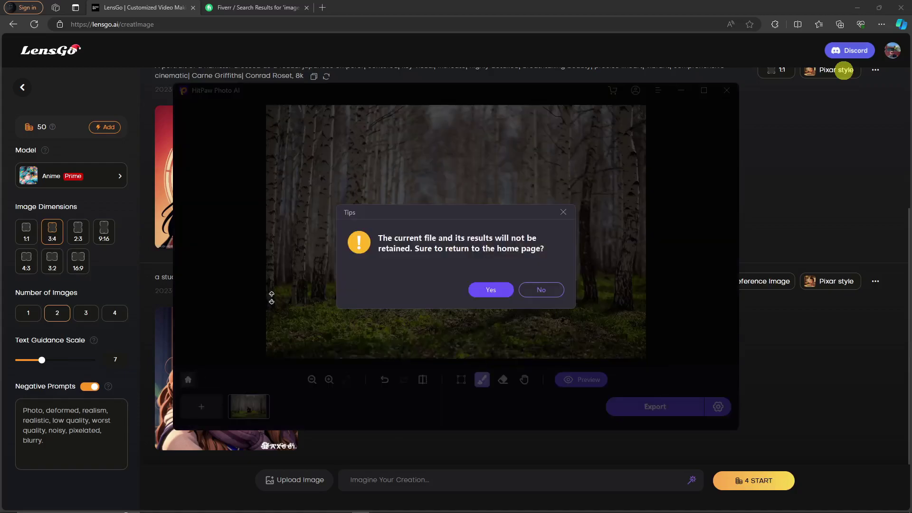
click(490, 290)
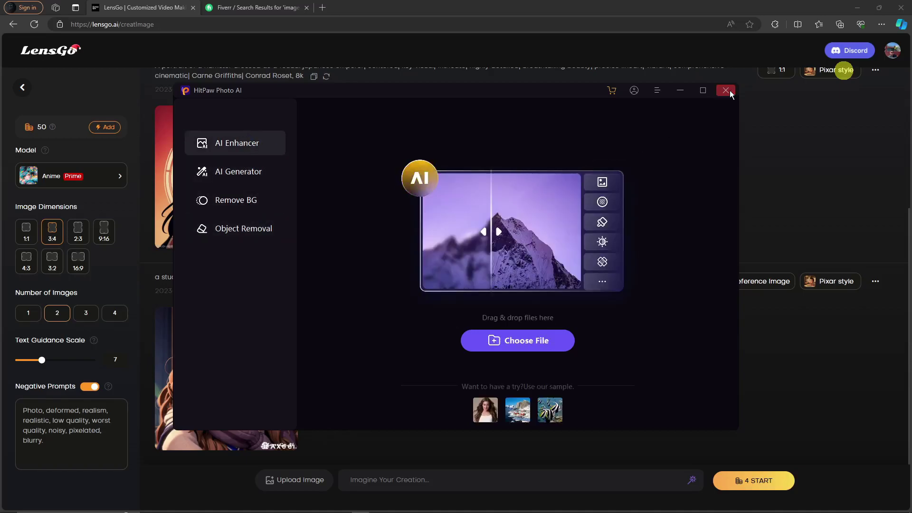
Step: Close HitPaw and generate two 3:4 Anime images for the prompt 'a girl in a forest.'
click(619, 208)
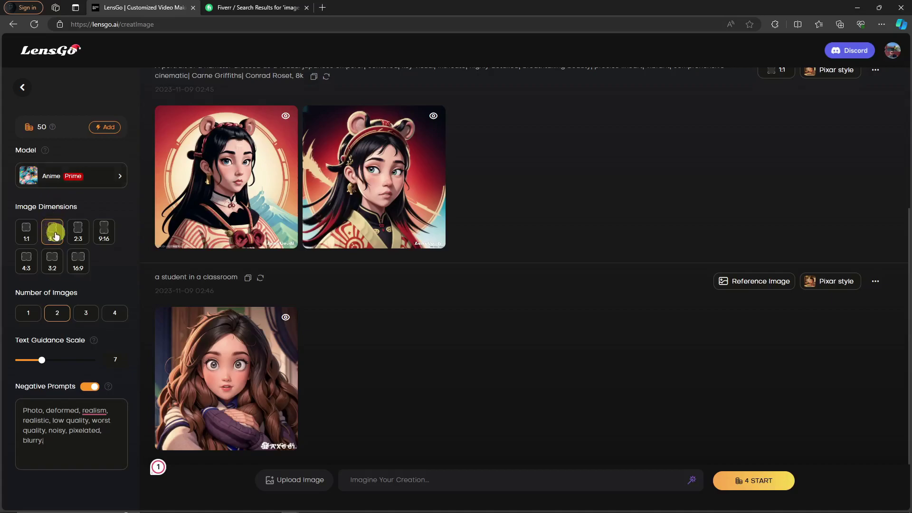
click(42, 357)
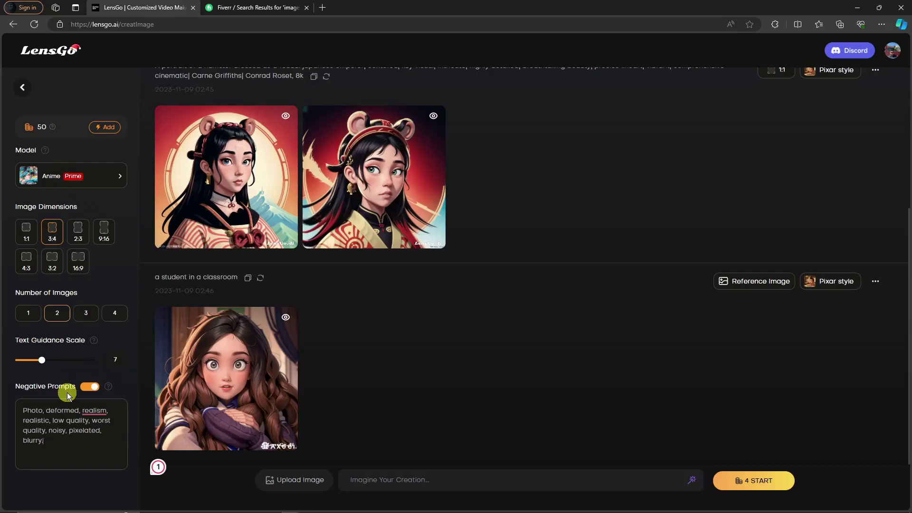
click(368, 477)
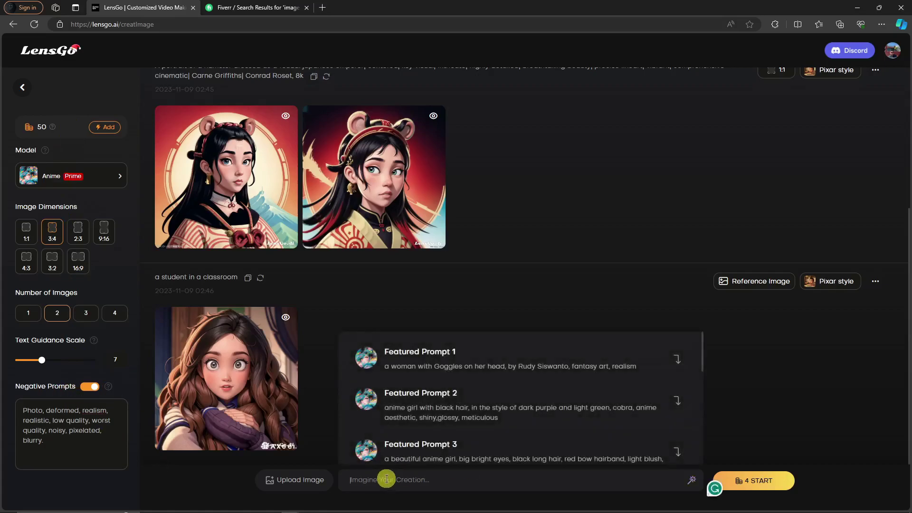
scroll(468, 422, down, 4)
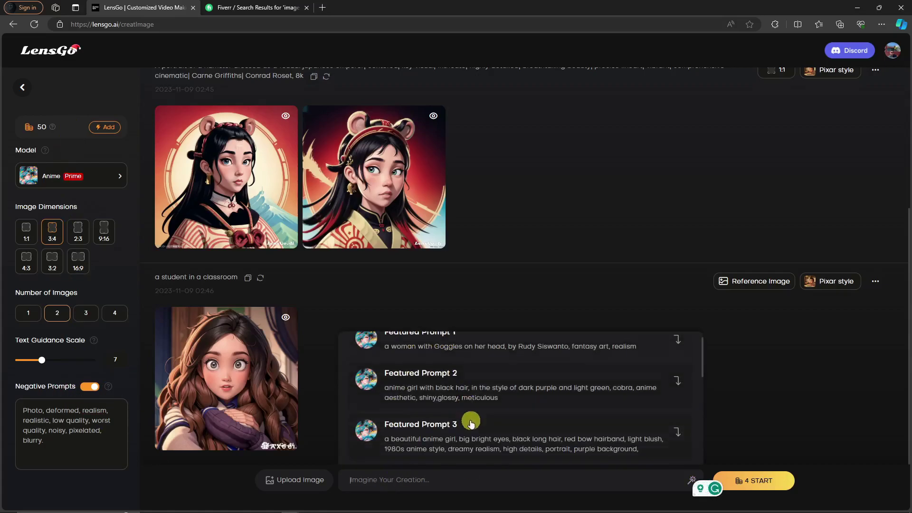
scroll(471, 421, up, 4)
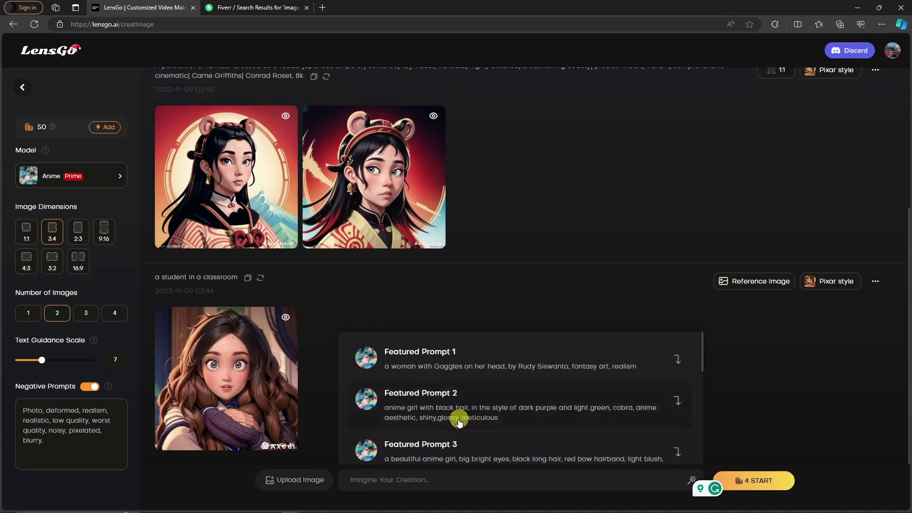
text(a gl)
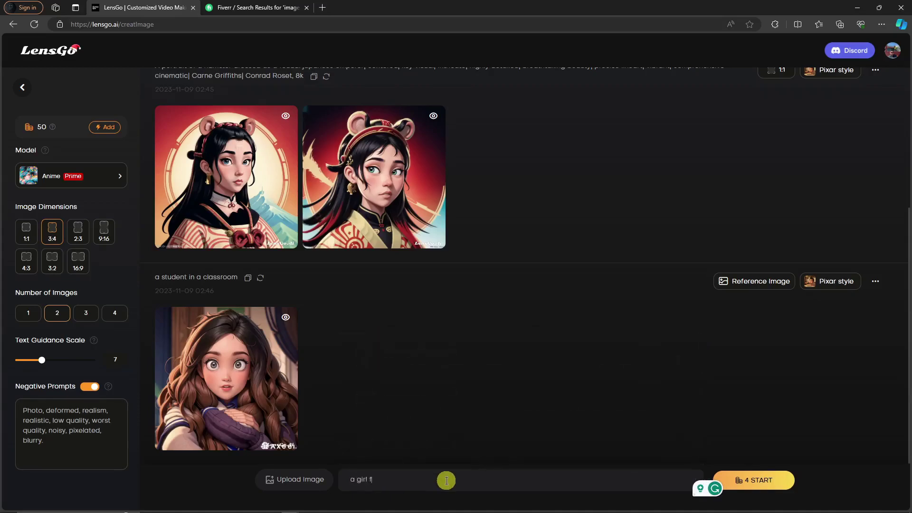
text(rl in f)
click(759, 484)
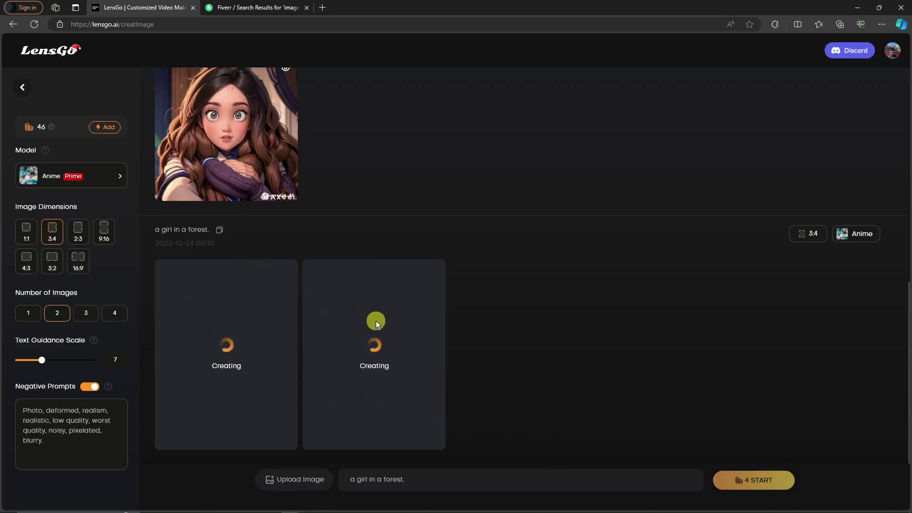
Step: Switch the generation model to Pixar style and lower its strength to 0.6
click(74, 177)
scroll(229, 267, down, 2)
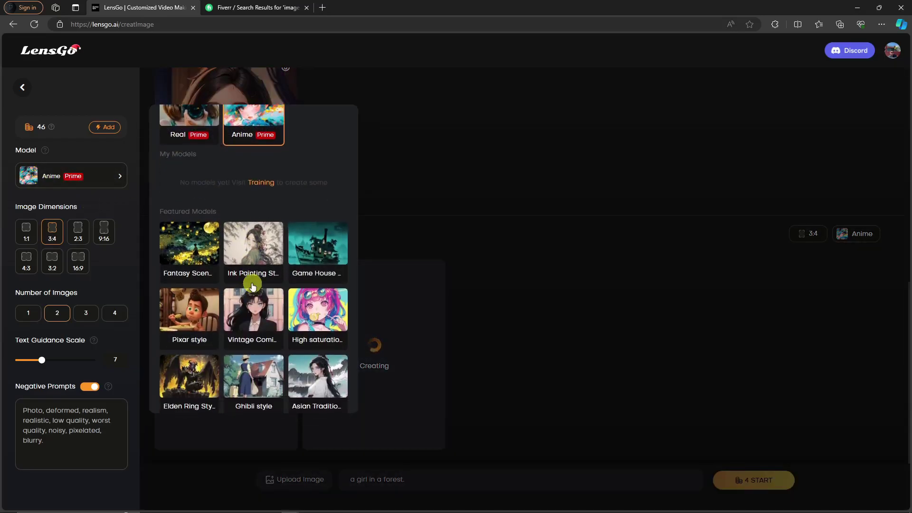
click(197, 269)
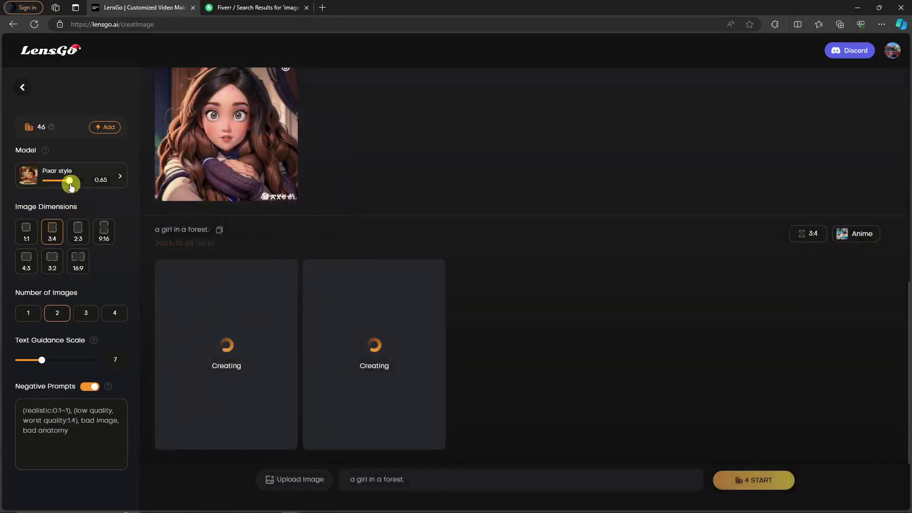
mouse_move(71, 185)
mouse_down()
mouse_move(45, 183)
mouse_move(67, 187)
mouse_up()
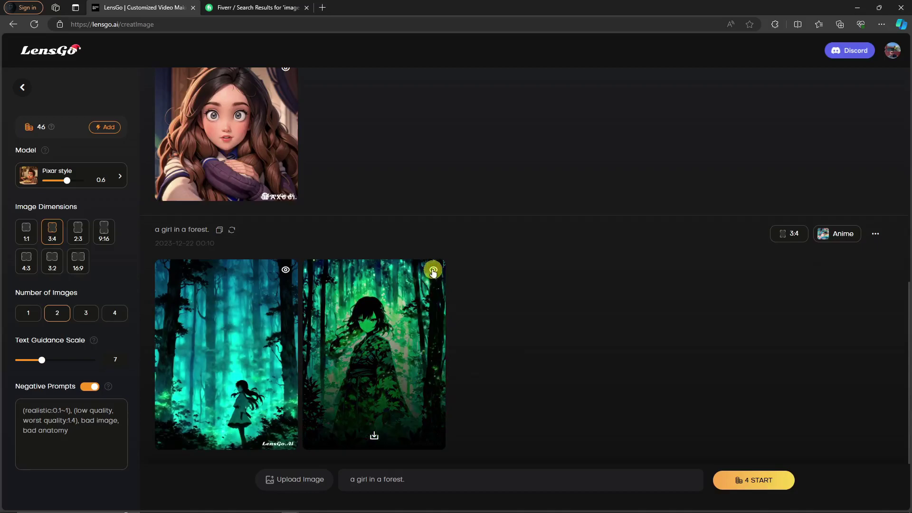
Step: Check the anime results' options menu, then generate two Pixar-style 'a girl in a forest.' images
mouse_move(433, 270)
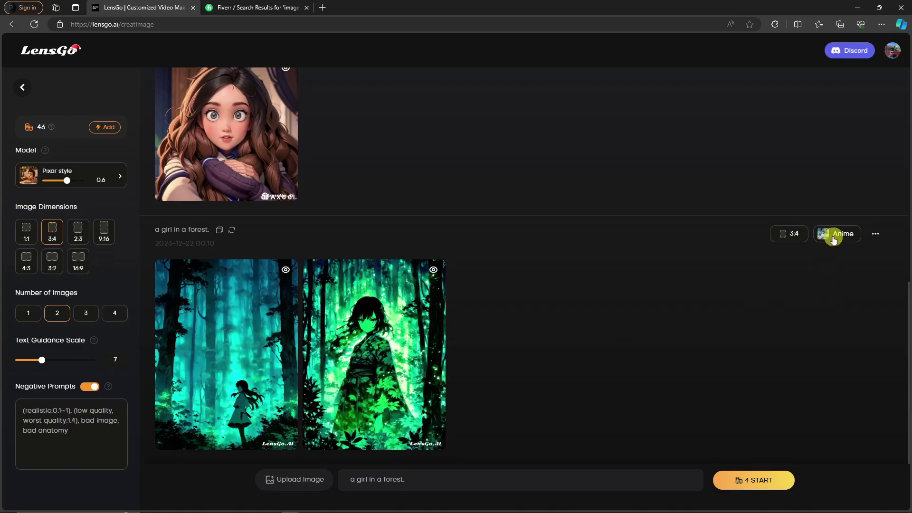
click(875, 234)
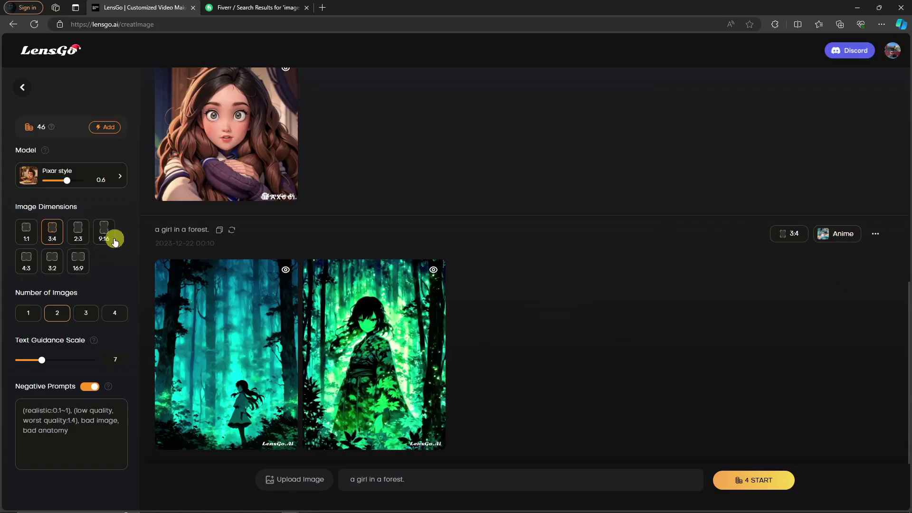
click(452, 479)
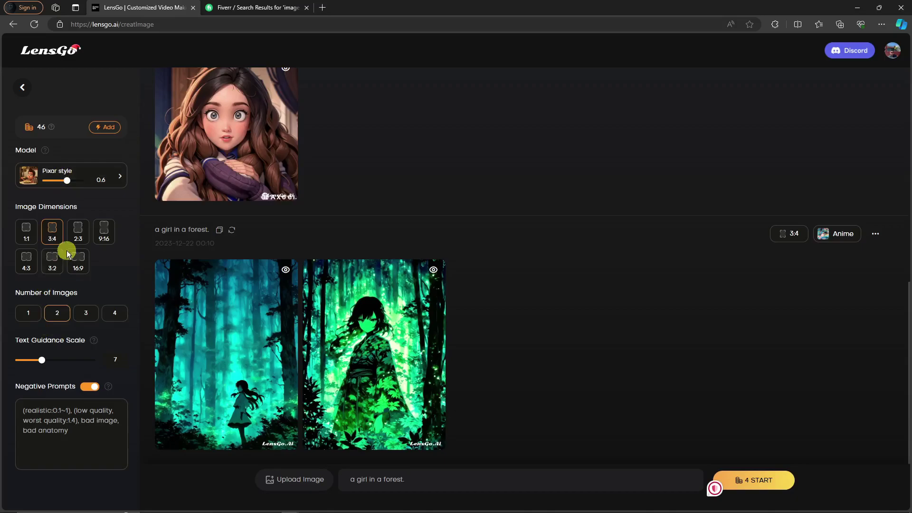
click(761, 482)
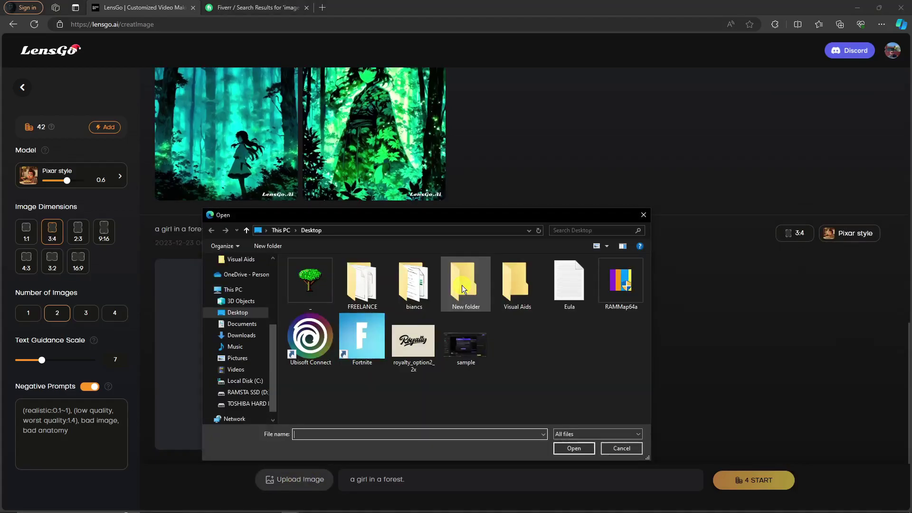
Step: Attach the portrait photo from the Downloads folder as the reference image
scroll(235, 285, up, 5)
click(241, 271)
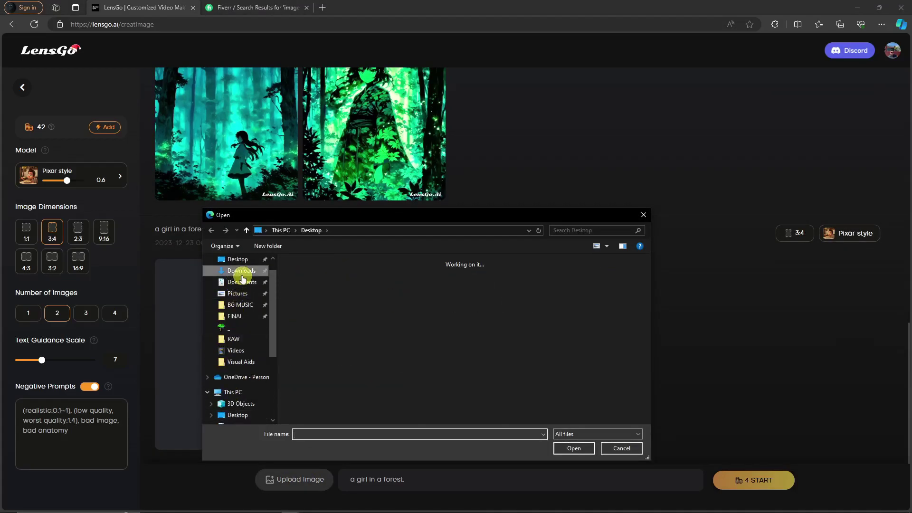
scroll(535, 297, down, 1)
scroll(535, 300, down, 5)
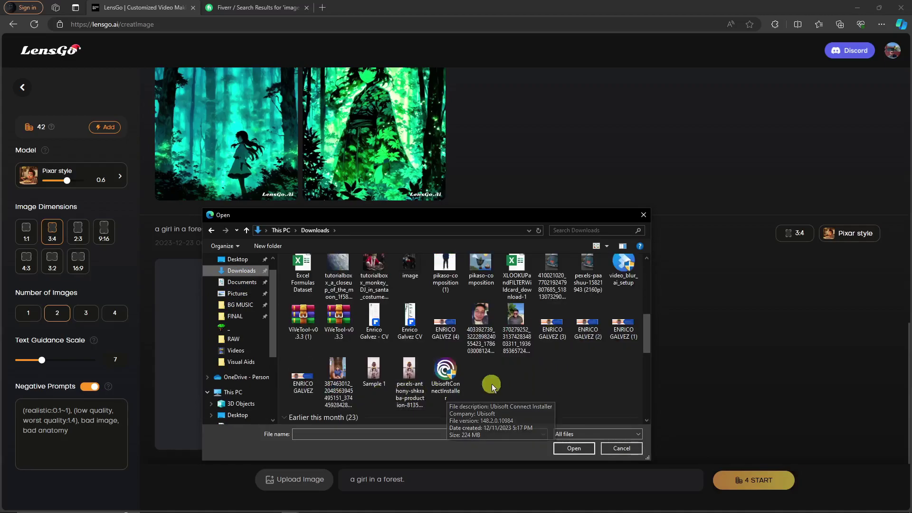
scroll(494, 380, down, 5)
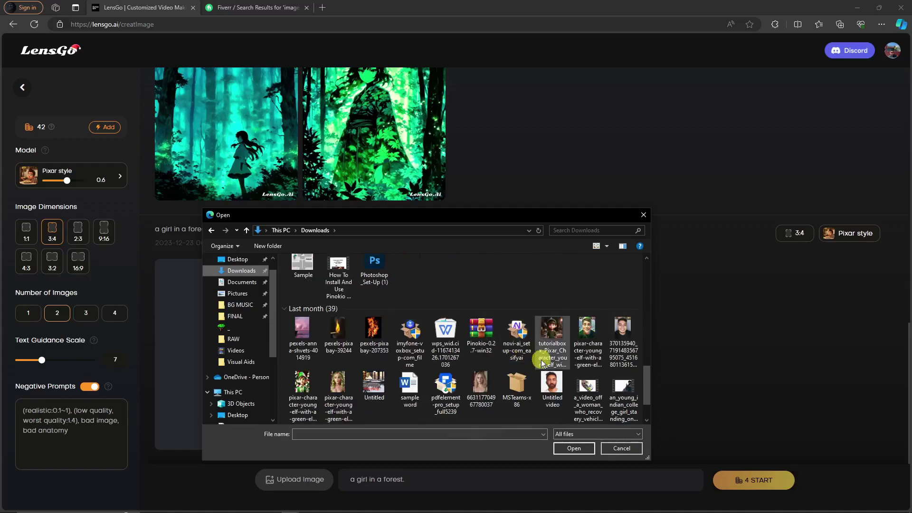
double_click(481, 386)
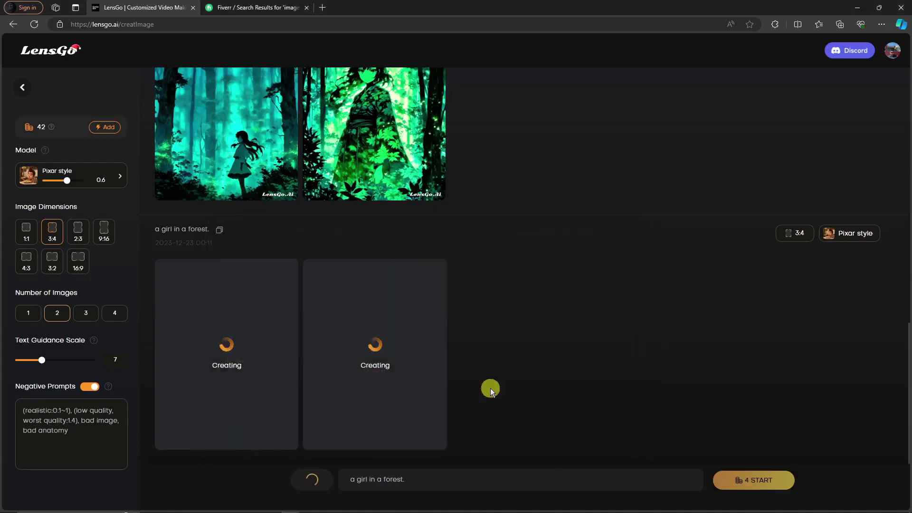
Step: Replace the prompt with 'Curly hair, red lips, brown eyes'
drag(407, 480, 338, 480)
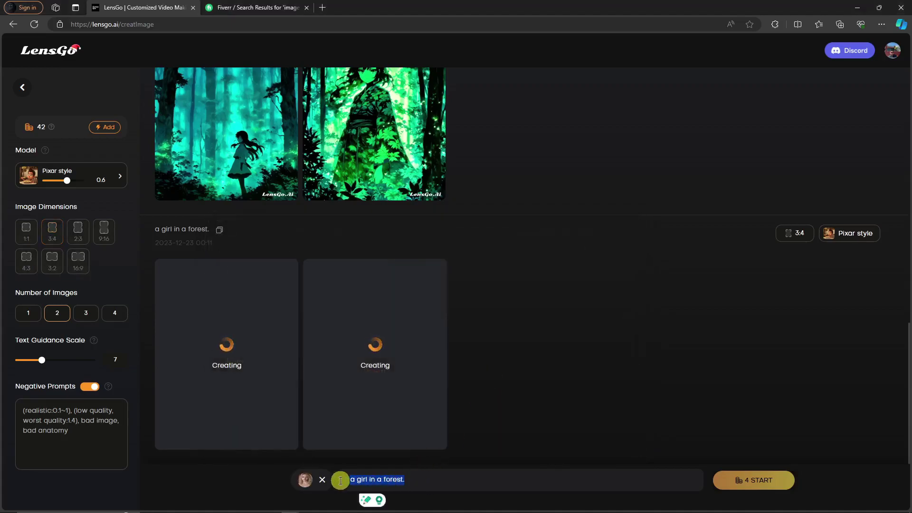
key(BackSpace)
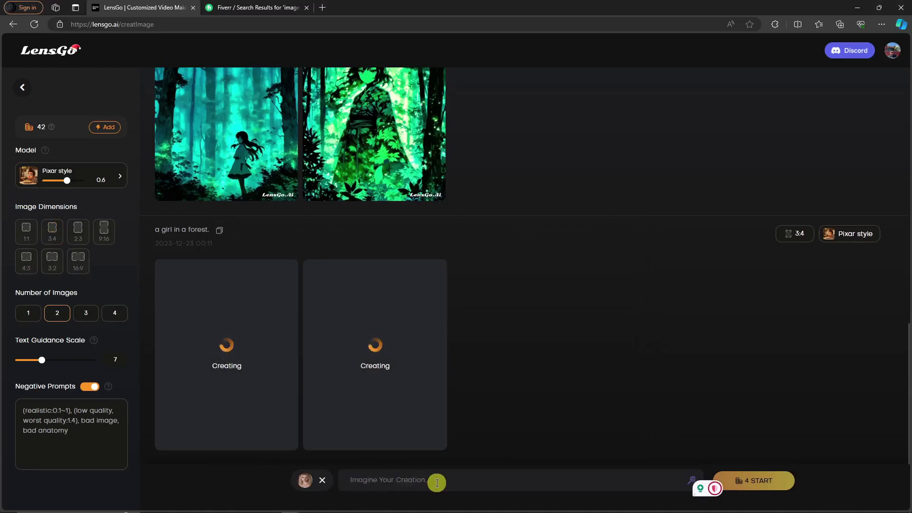
text(Cur)
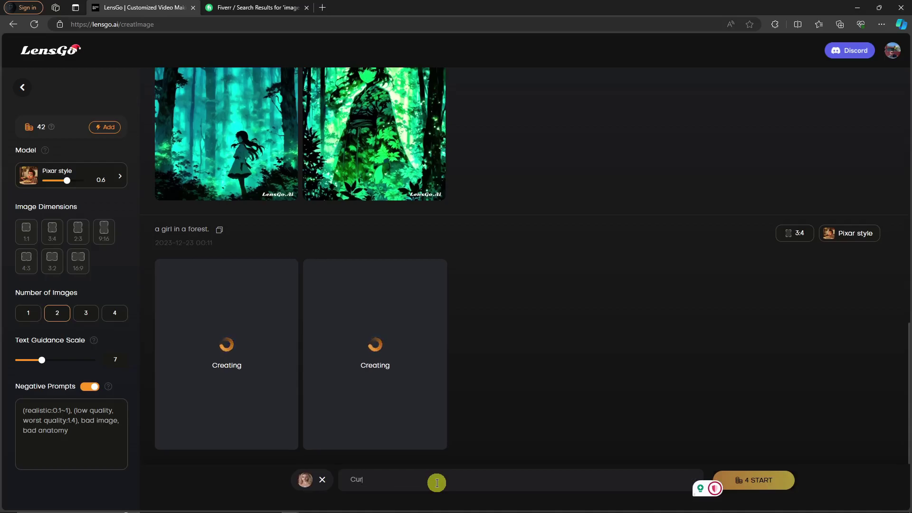
text(ly hair, red lips, brown eyes)
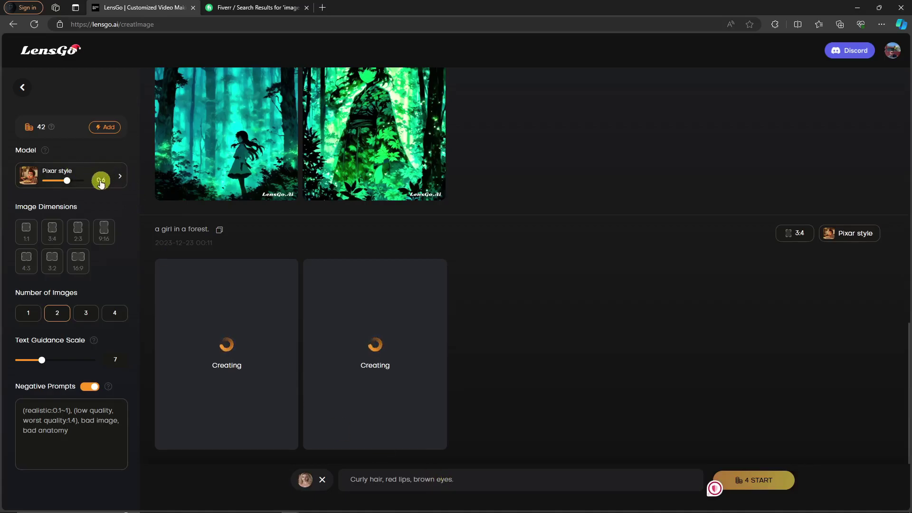
text(.)
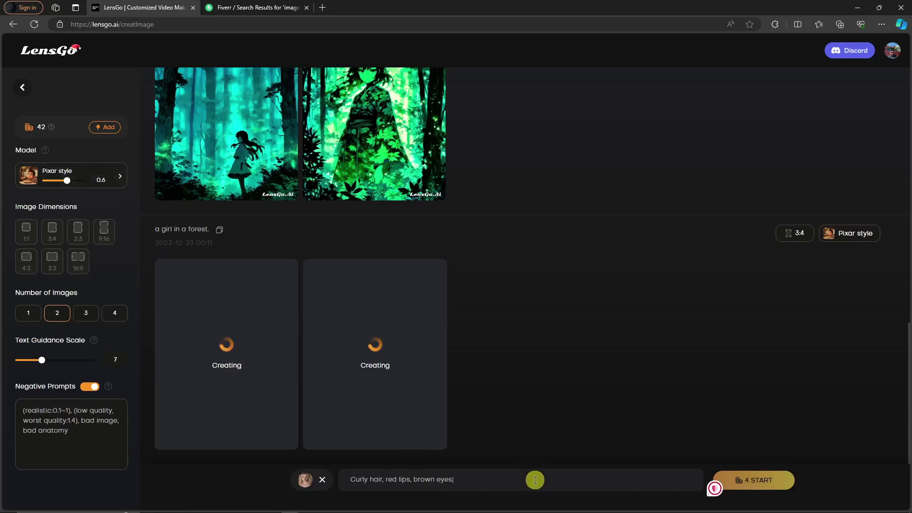
key(BackSpace)
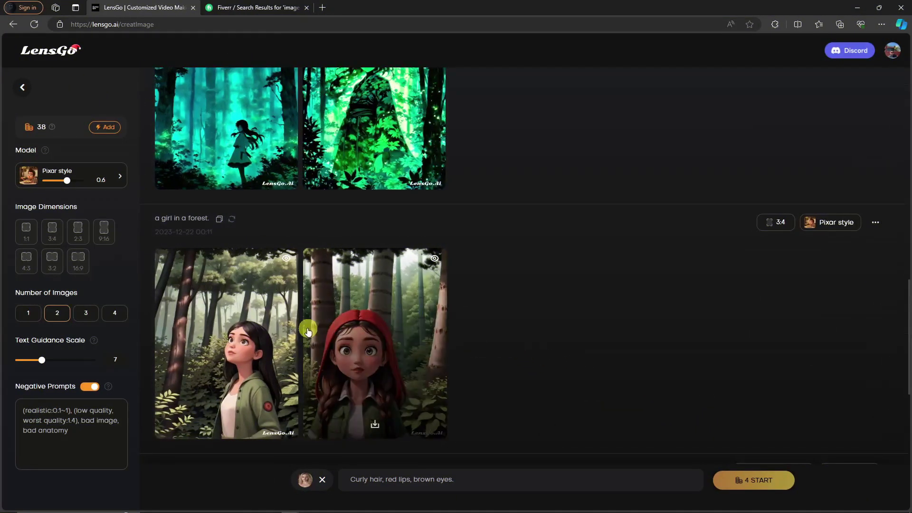
Step: Download the second Pixar-style curly-haired, red-lipped portrait from the reference-image results
mouse_move(367, 325)
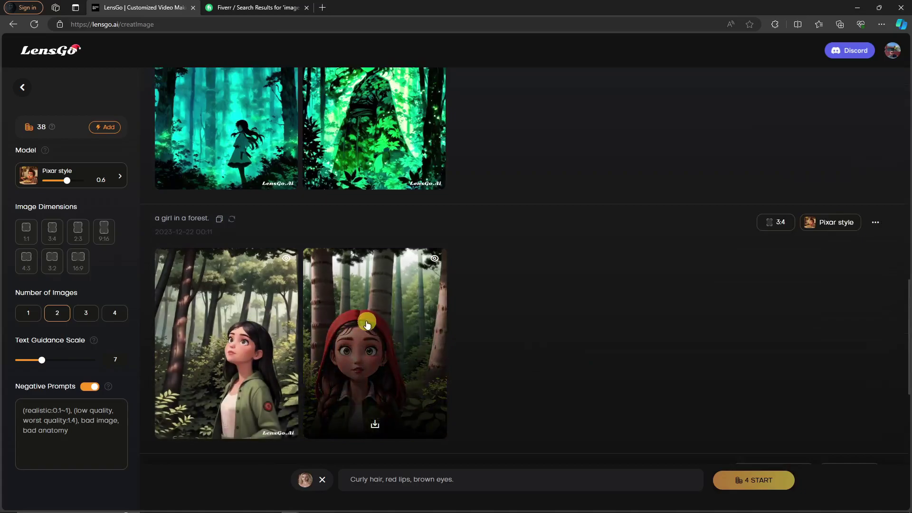
scroll(369, 320, up, 1)
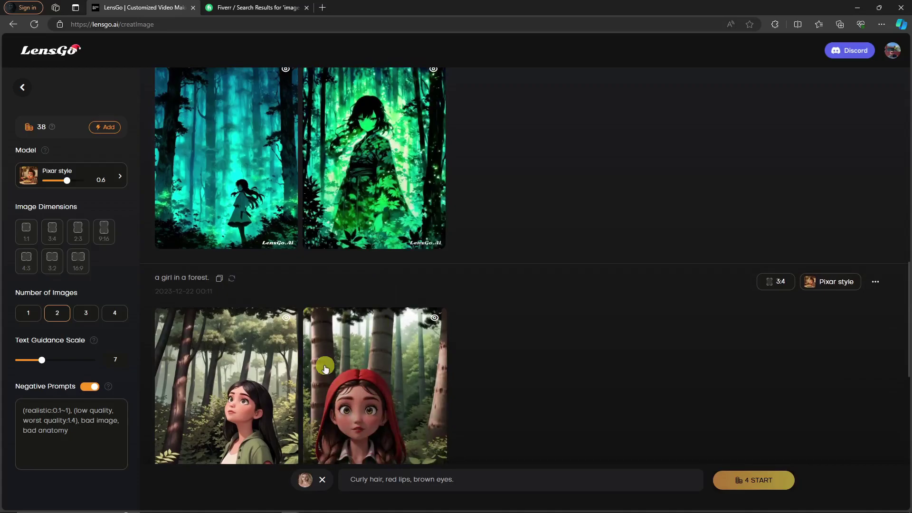
scroll(370, 328, down, 1)
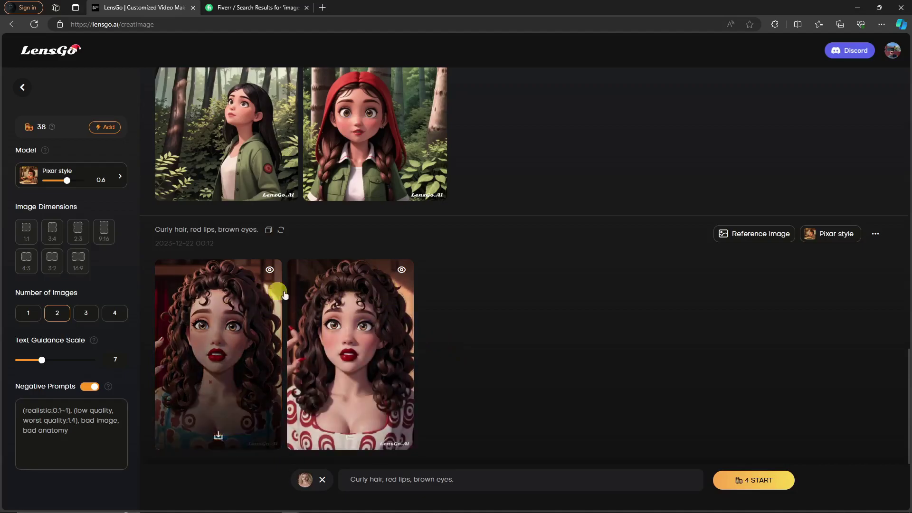
mouse_move(742, 234)
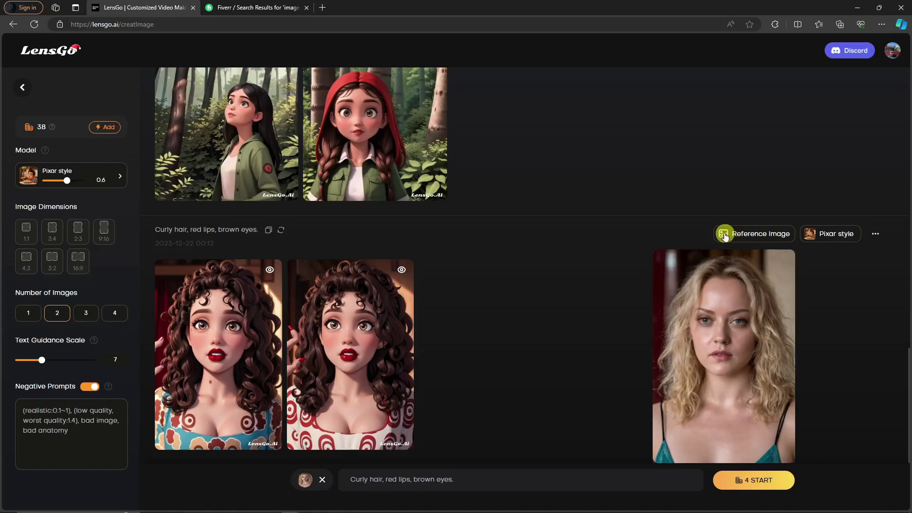
scroll(725, 236, up, 3)
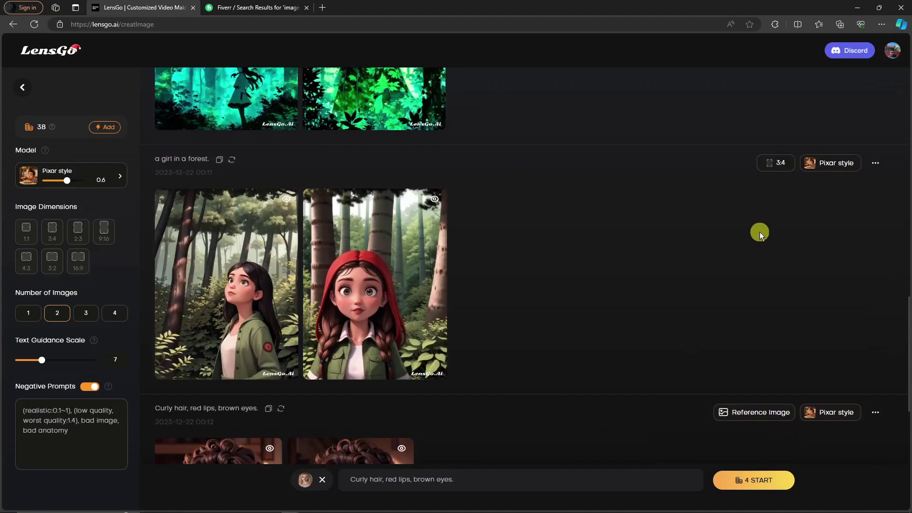
scroll(334, 318, up, 4)
scroll(369, 238, down, 7)
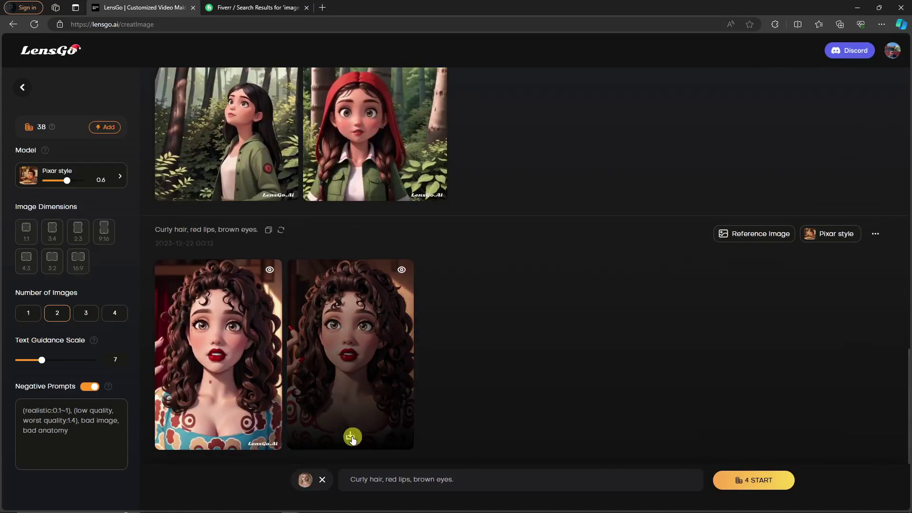
click(352, 438)
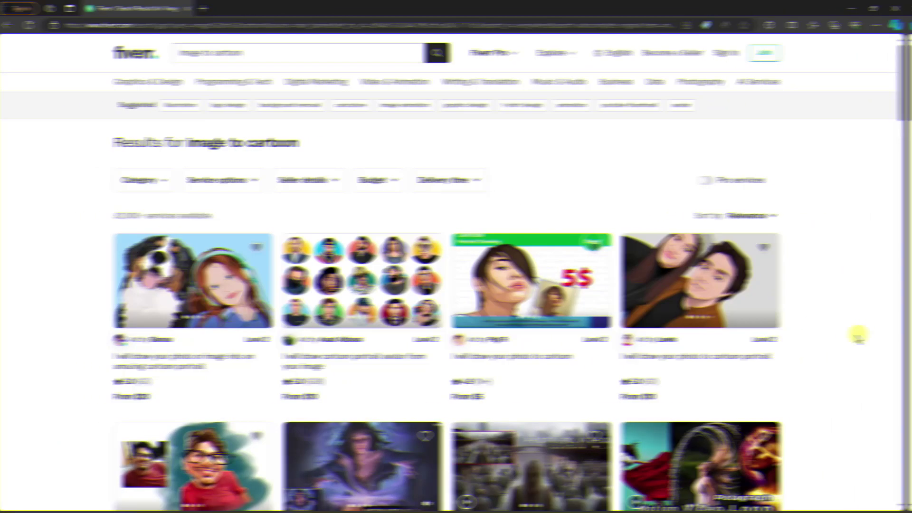
Step: Scroll through Fiverr's 'image to cartoon' gigs, with cartoon portraits priced from $5 upward
scroll(861, 335, down, 4)
scroll(862, 335, down, 6)
scroll(862, 335, up, 12)
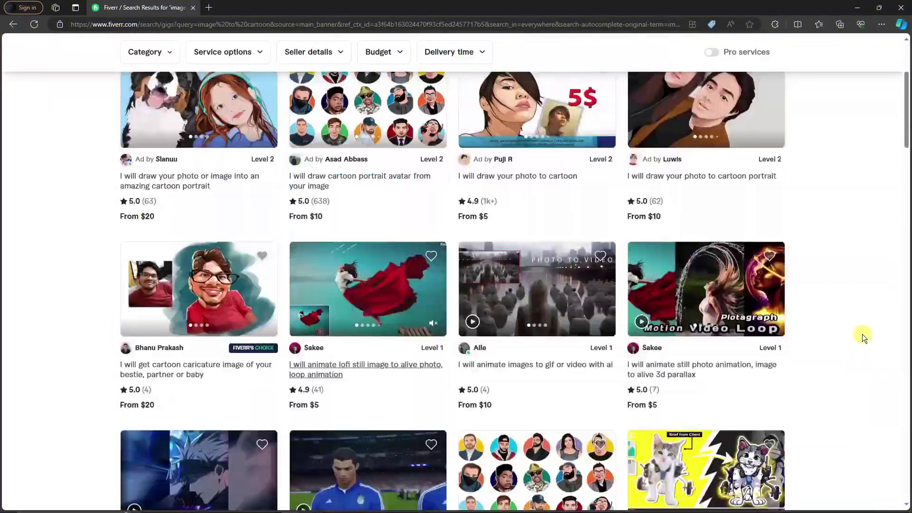
scroll(862, 334, down, 5)
scroll(862, 335, down, 16)
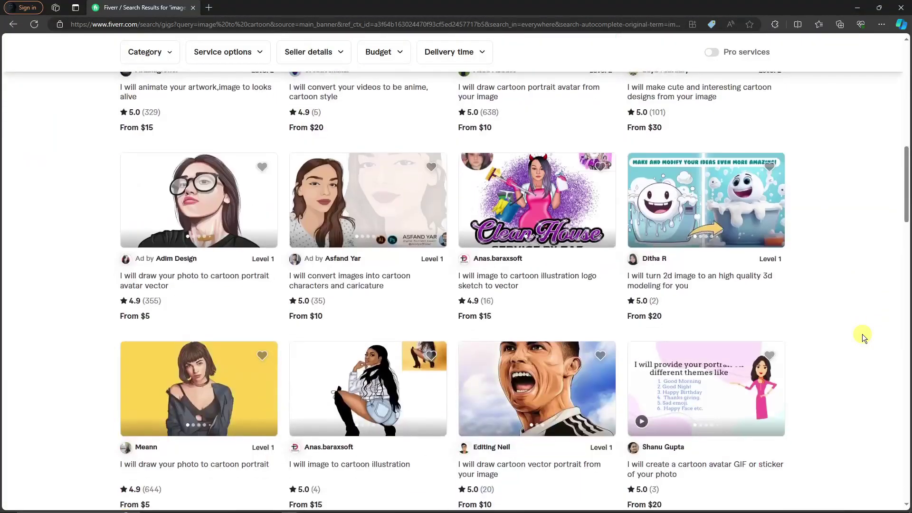
scroll(862, 335, down, 6)
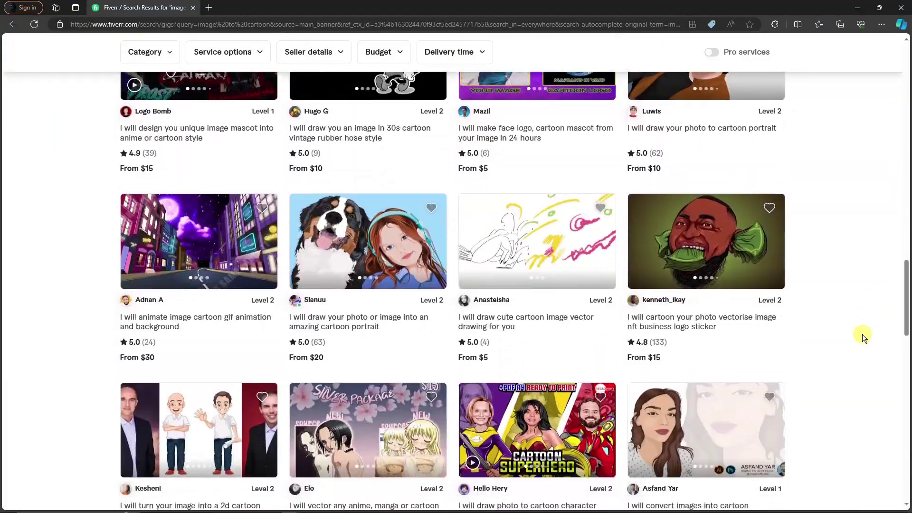
scroll(863, 327, up, 20)
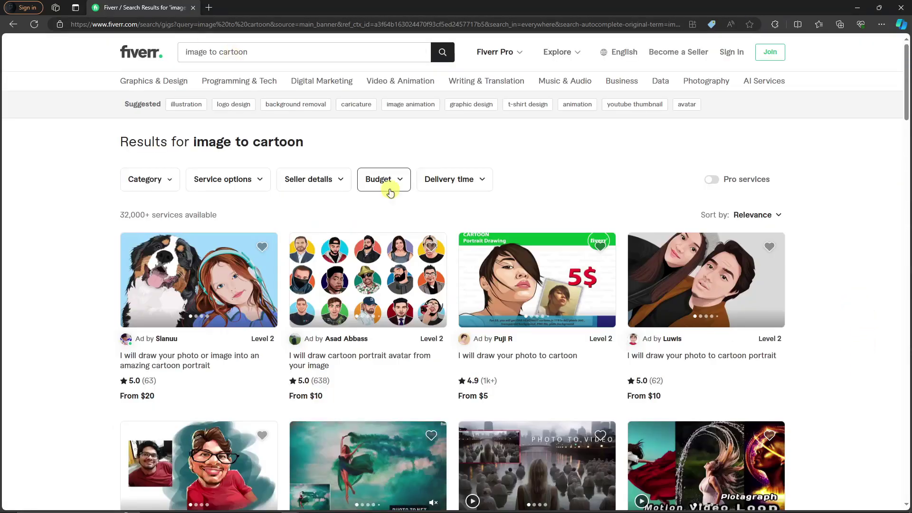
scroll(426, 190, down, 7)
scroll(442, 214, down, 6)
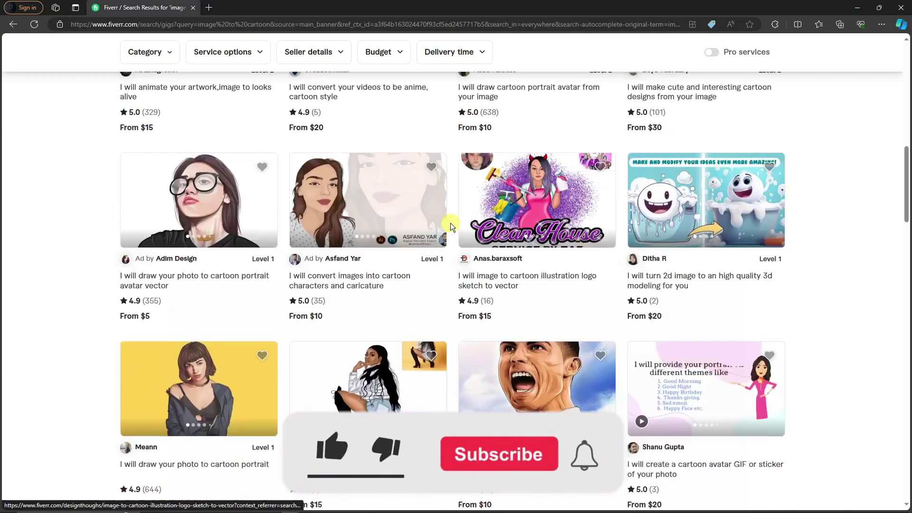
scroll(450, 224, down, 4)
scroll(459, 242, down, 5)
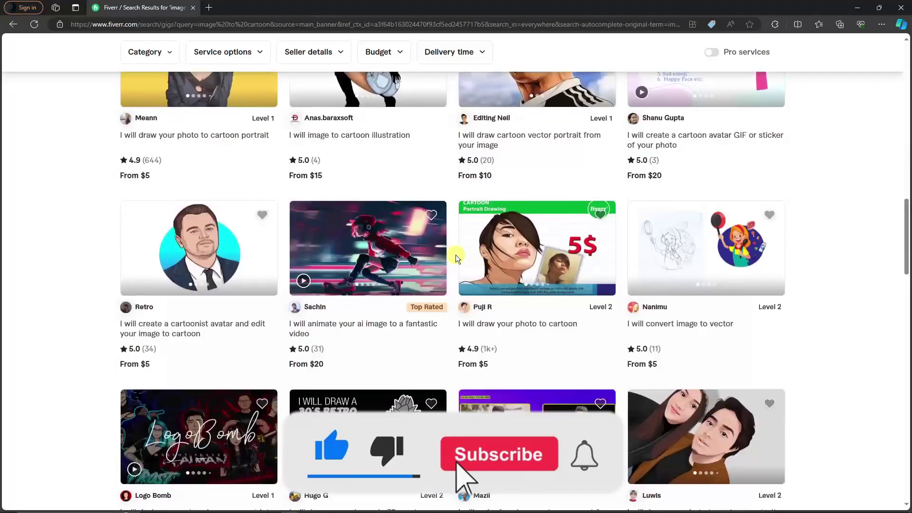